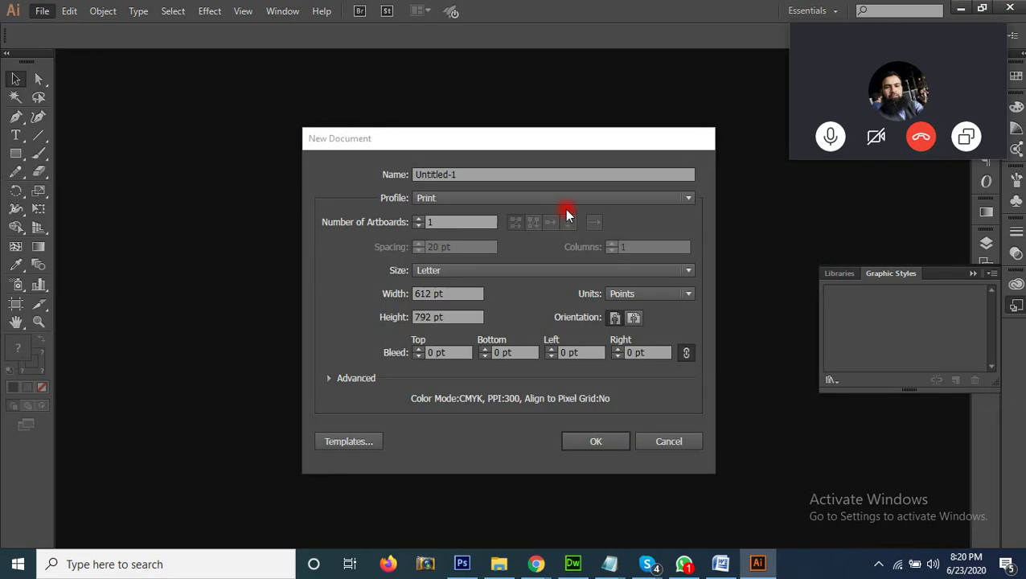
Create a one-artboard Letter document with the Print profile, 612 by 792 pt in portrait orientation.
{"action": "left_click", "coordinate": [588, 441]}
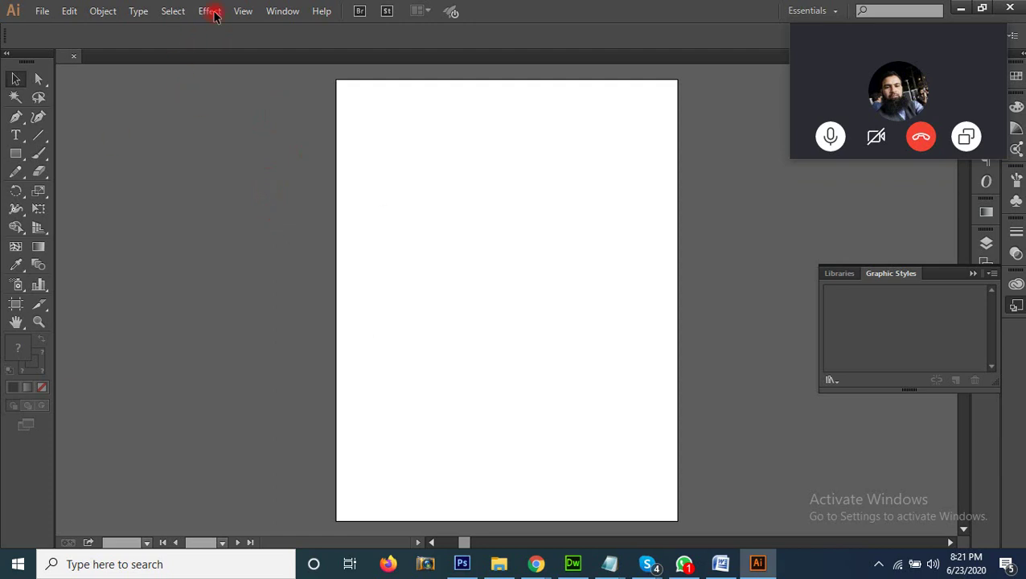
{"action": "left_click", "coordinate": [212, 12]}
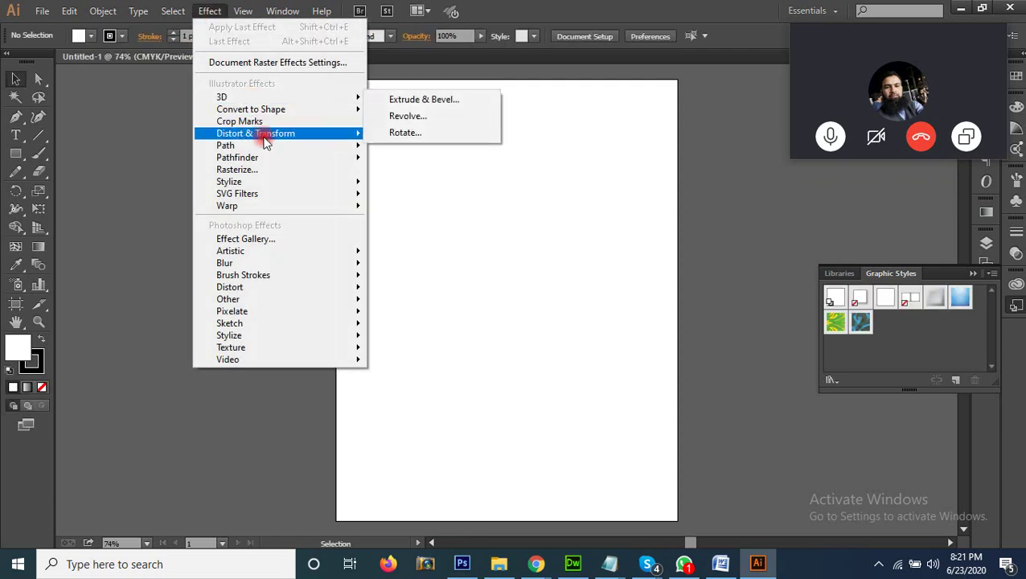
{"action": "mouse_move", "coordinate": [265, 140]}
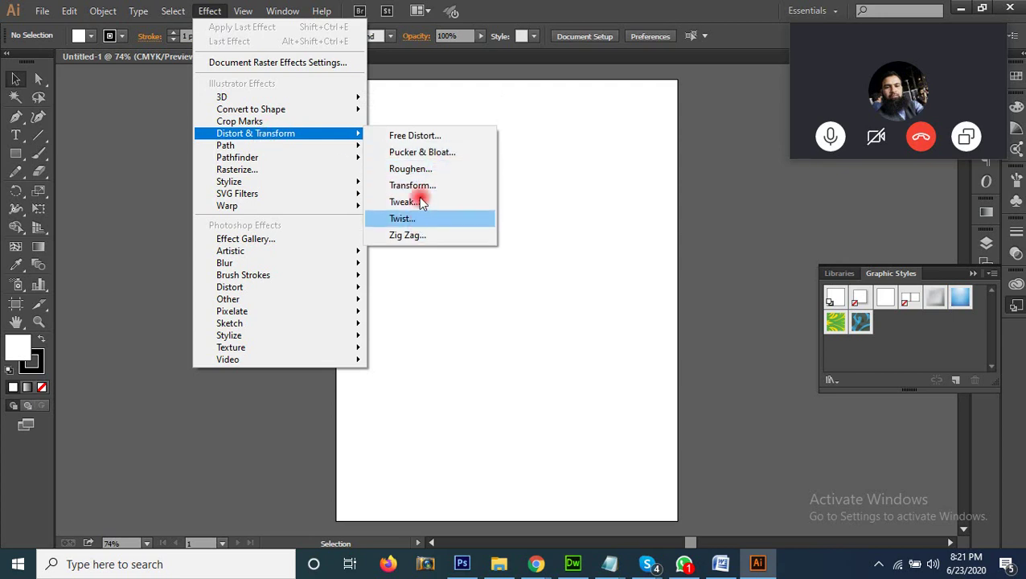
{"action": "left_click", "coordinate": [635, 11]}
Draw a rectangle about 346 by 377 pt in the middle of the artboard and move it slightly down and left.
{"action": "left_click", "coordinate": [19, 151]}
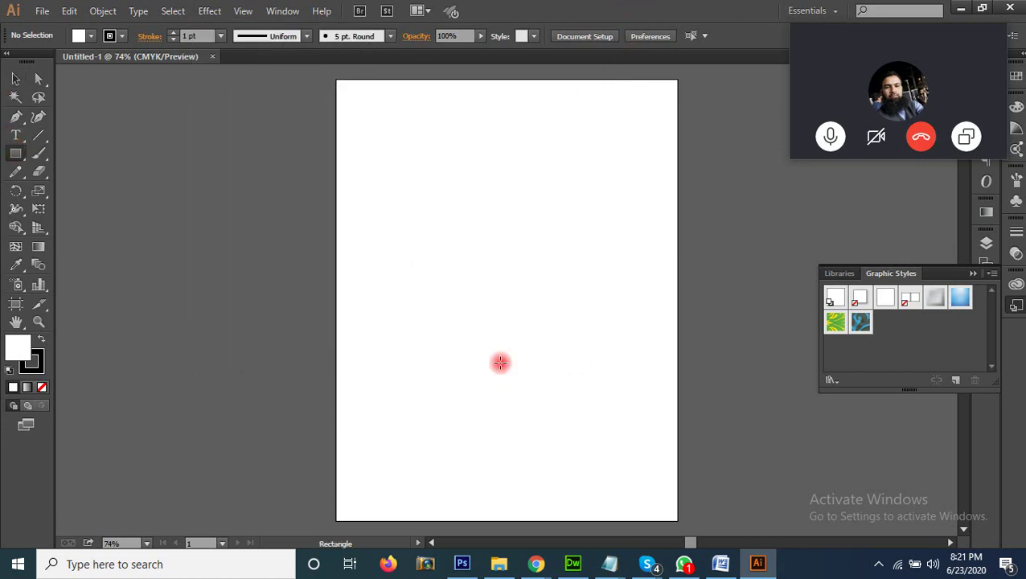
{"action": "mouse_move", "coordinate": [419, 188]}
{"action": "left_mouse_down"}
{"action": "mouse_move", "coordinate": [641, 422]}
{"action": "mouse_move", "coordinate": [613, 398]}
{"action": "left_mouse_up"}
{"action": "key", "text": "v"}
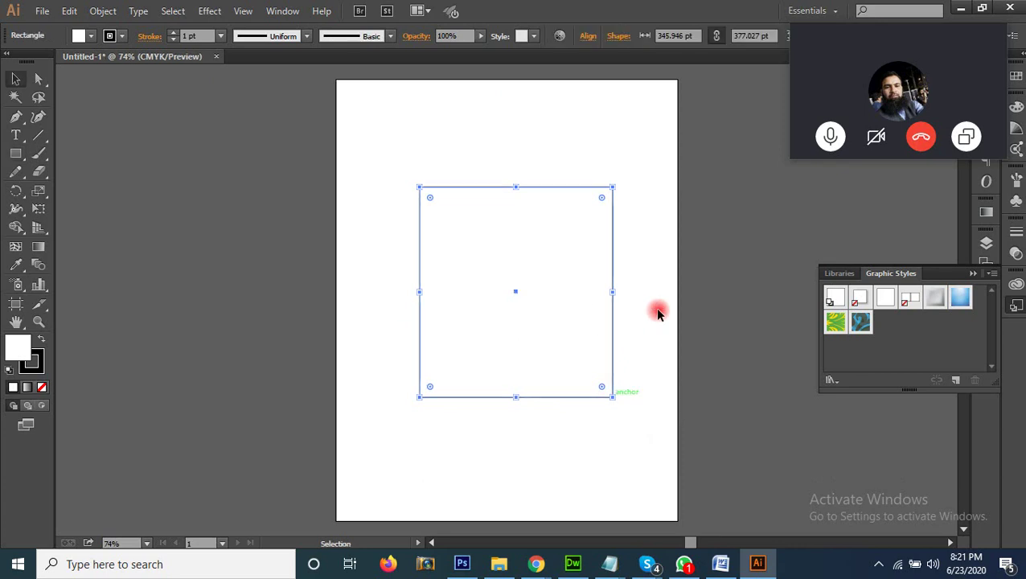
{"action": "left_click", "coordinate": [657, 310]}
{"action": "left_click_drag", "start_coordinate": [517, 296], "coordinate": [489, 312]}
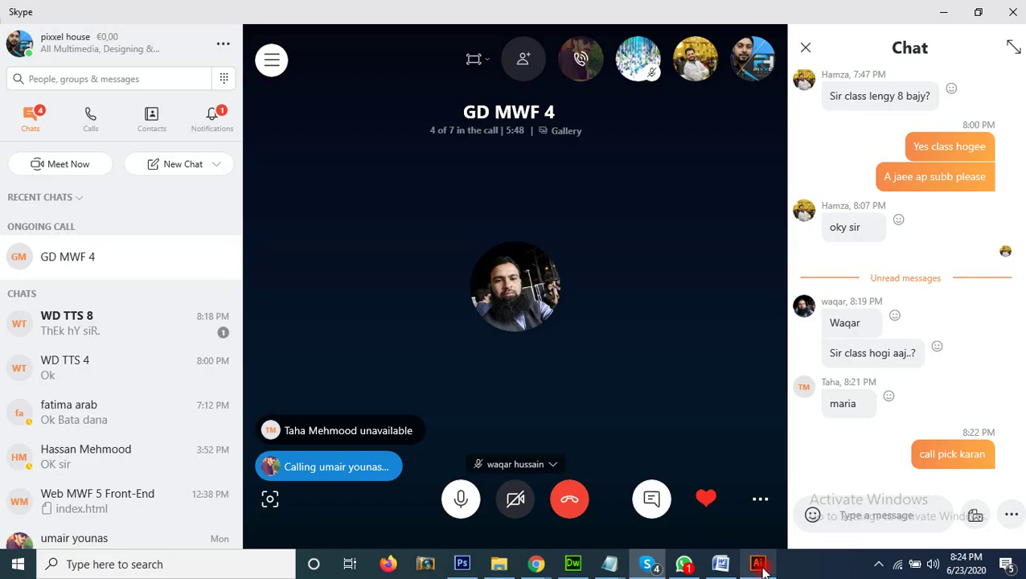
Switch from Skype back to Illustrator and reselect the rectangle on the artboard.
{"action": "left_click", "coordinate": [759, 564]}
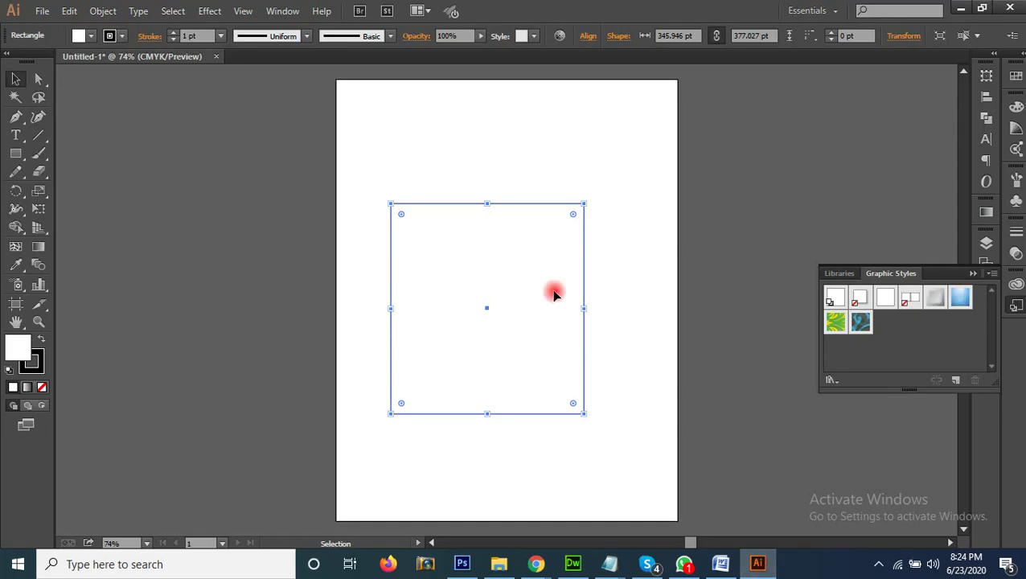
{"action": "left_click", "coordinate": [634, 279]}
{"action": "left_click_drag", "start_coordinate": [584, 173], "coordinate": [511, 301]}
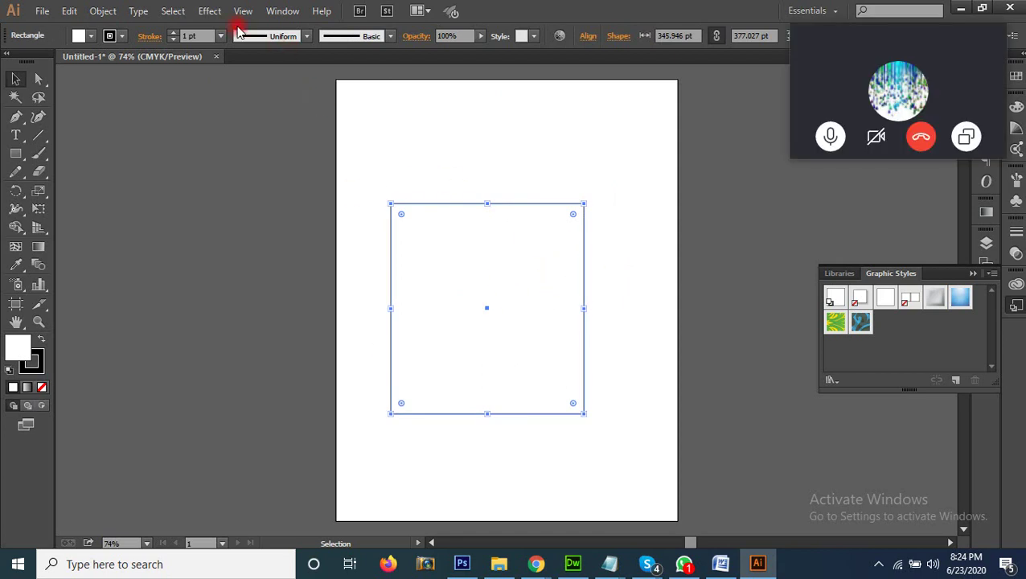
Apply the Roughen effect to the rectangle with preview on, 3% relative size, 28/in detail and smooth points.
{"action": "left_click", "coordinate": [208, 12]}
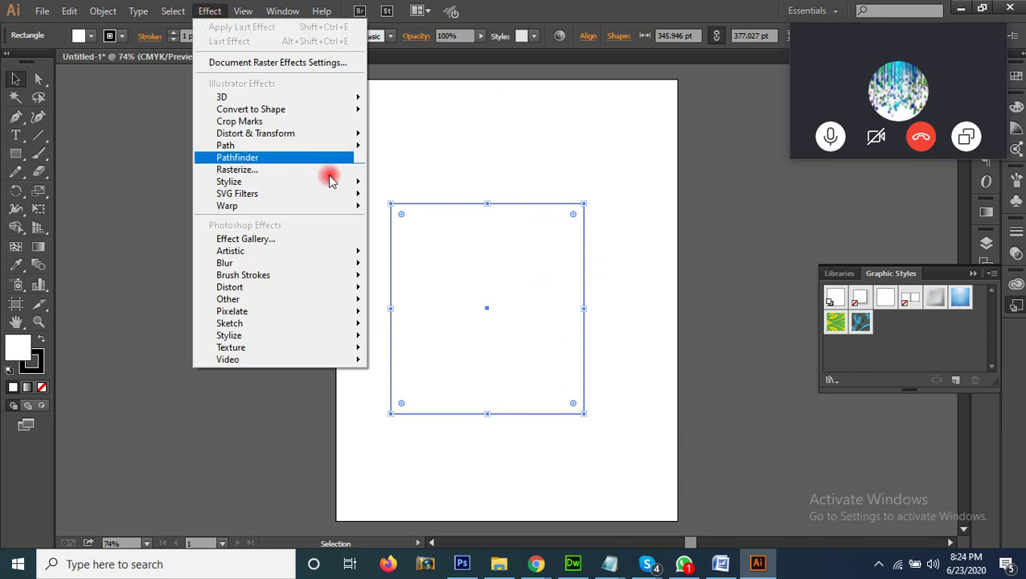
{"action": "mouse_move", "coordinate": [328, 140]}
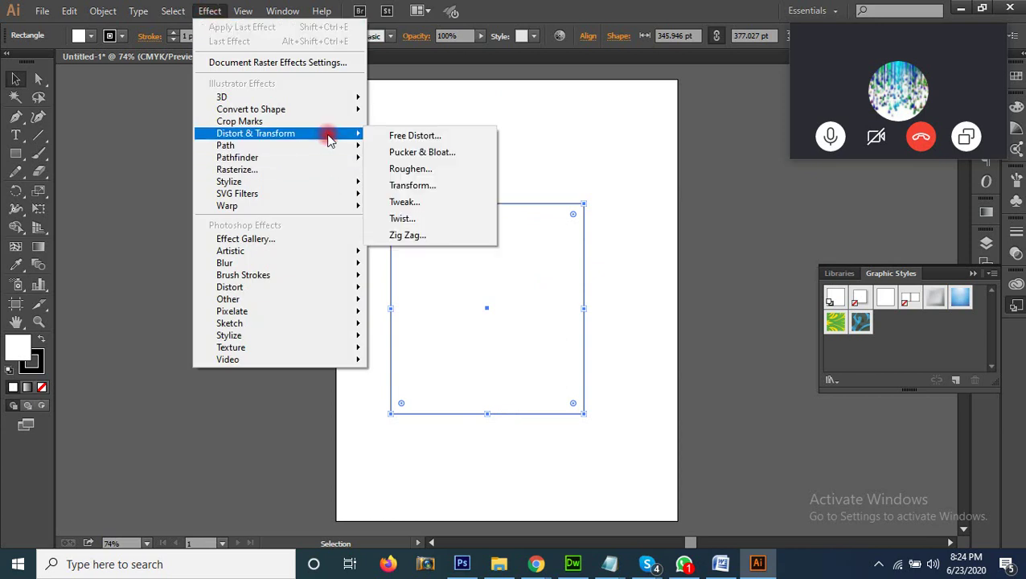
{"action": "left_click", "coordinate": [450, 174]}
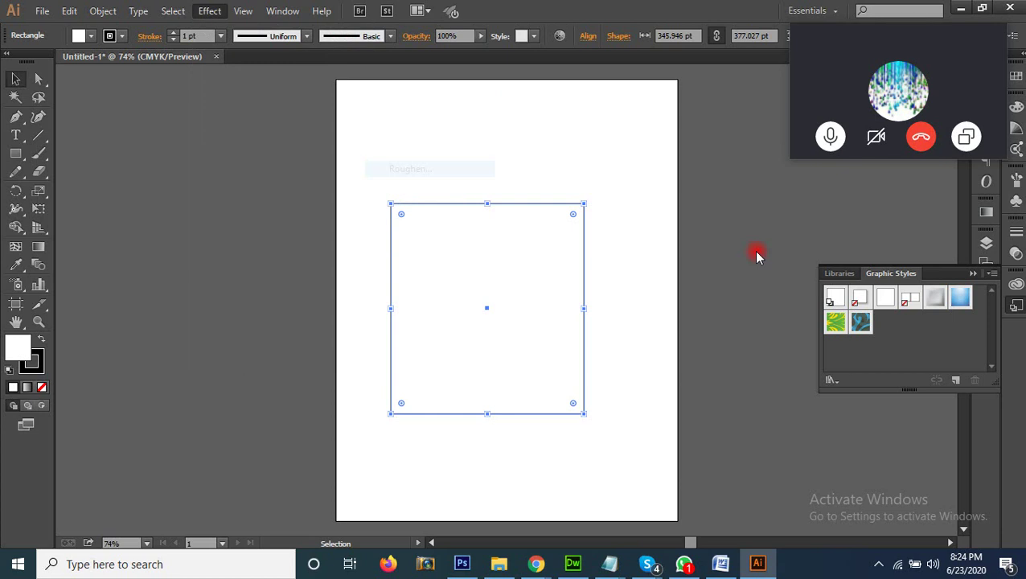
{"action": "left_click_drag", "start_coordinate": [549, 167], "coordinate": [794, 227]}
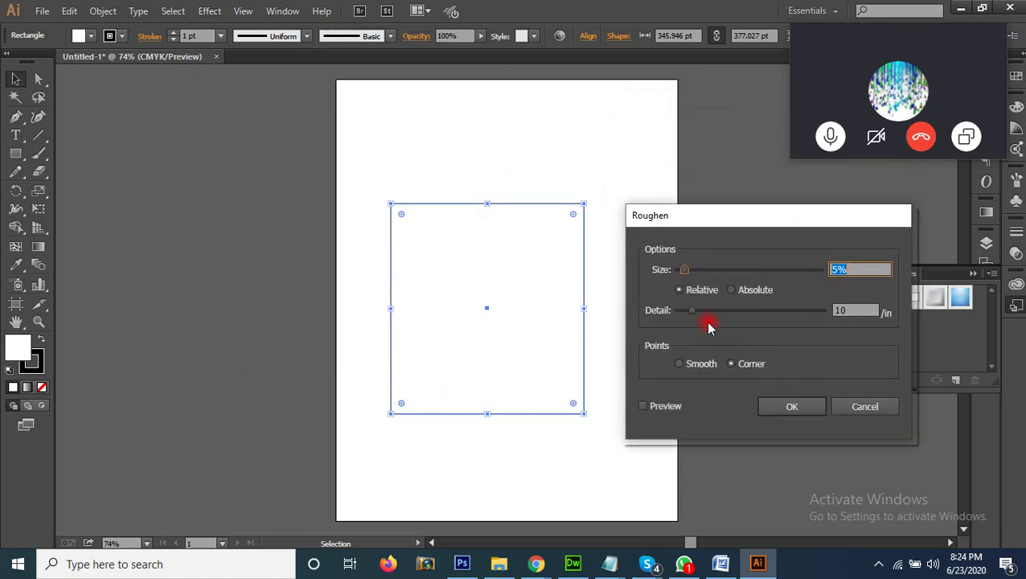
{"action": "left_click", "coordinate": [660, 409]}
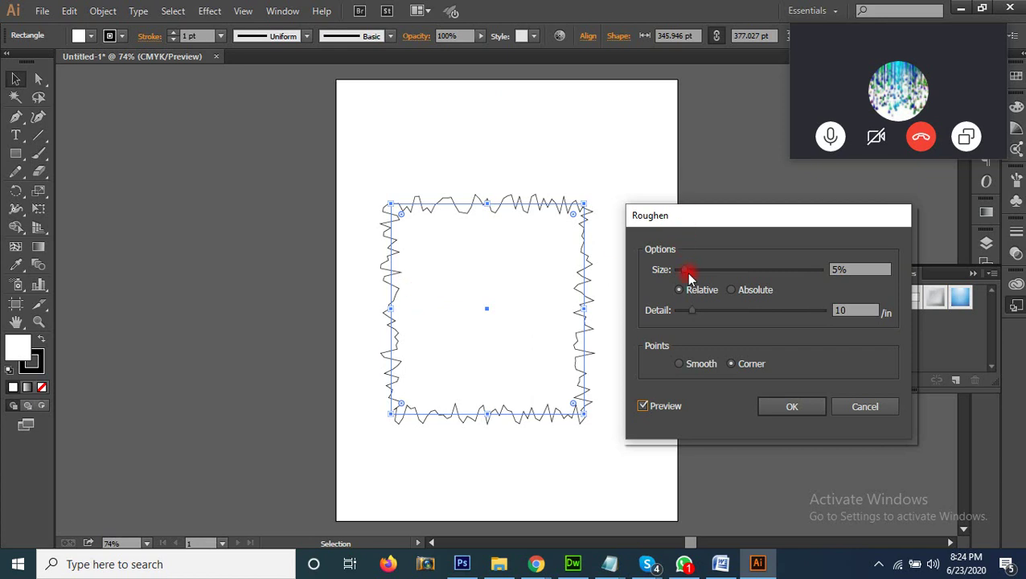
{"action": "mouse_move", "coordinate": [685, 271]}
{"action": "left_mouse_down"}
{"action": "mouse_move", "coordinate": [714, 275]}
{"action": "mouse_move", "coordinate": [686, 276]}
{"action": "left_mouse_up"}
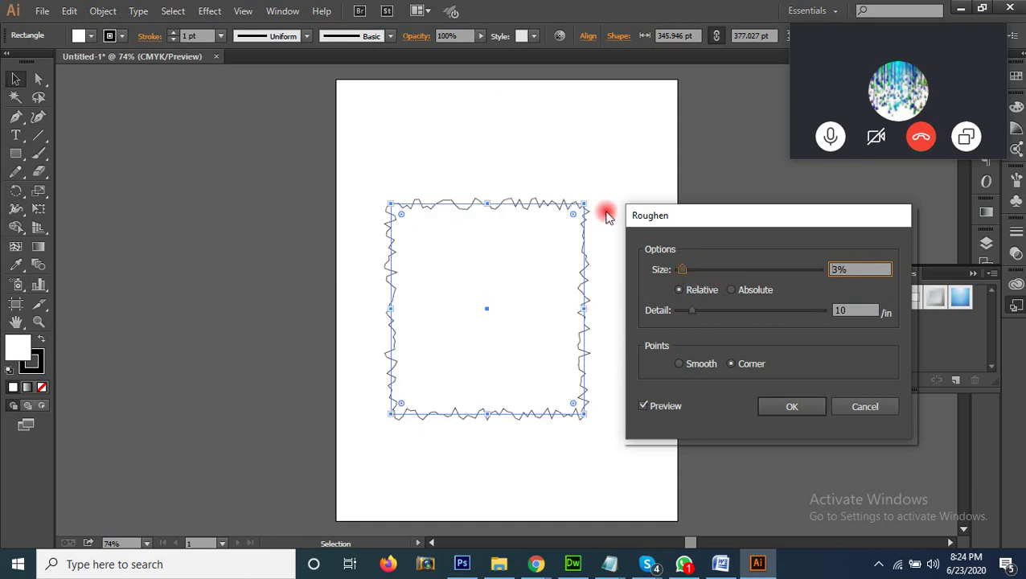
{"action": "left_click", "coordinate": [717, 310]}
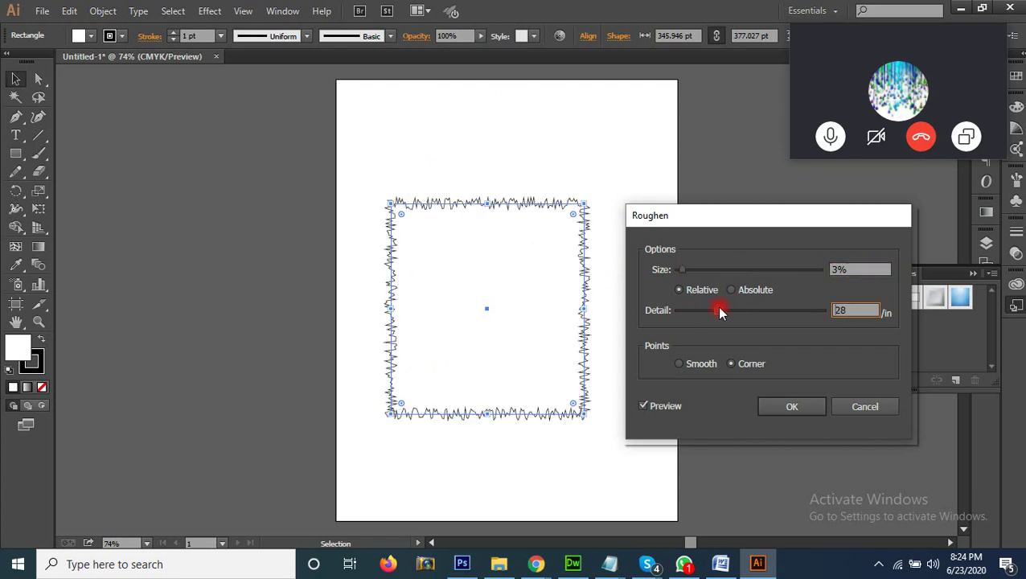
{"action": "left_click", "coordinate": [688, 365]}
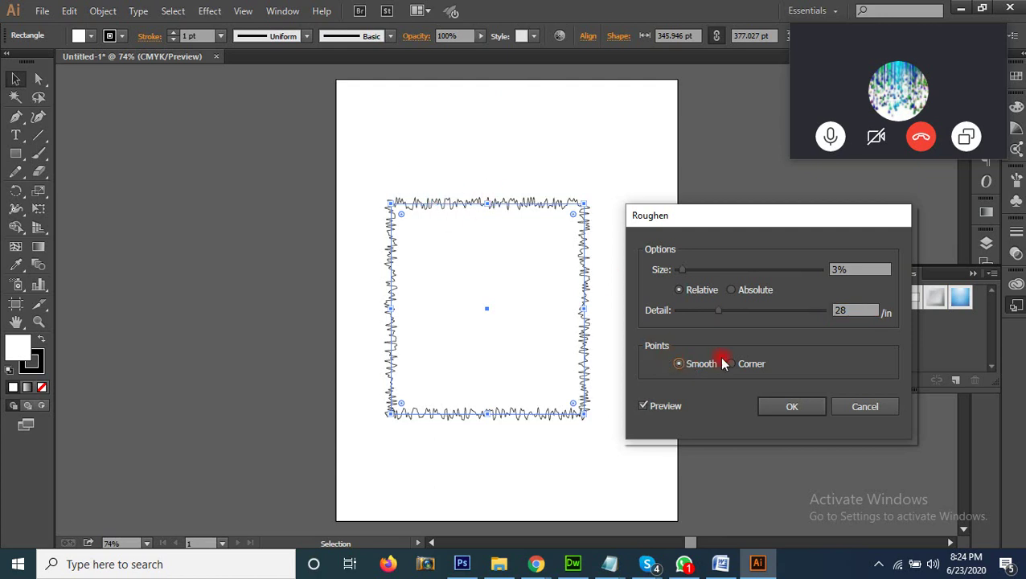
{"action": "left_click", "coordinate": [806, 418]}
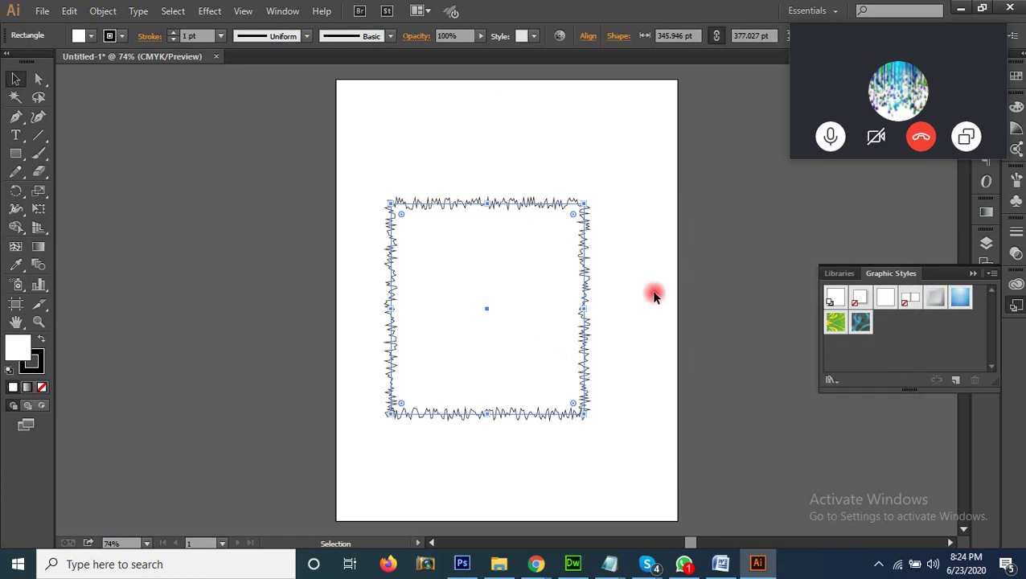
Expand the appearance of the roughened rectangle.
{"action": "left_click", "coordinate": [672, 293]}
{"action": "key", "text": "z"}
{"action": "left_click_drag", "start_coordinate": [327, 165], "coordinate": [805, 505]}
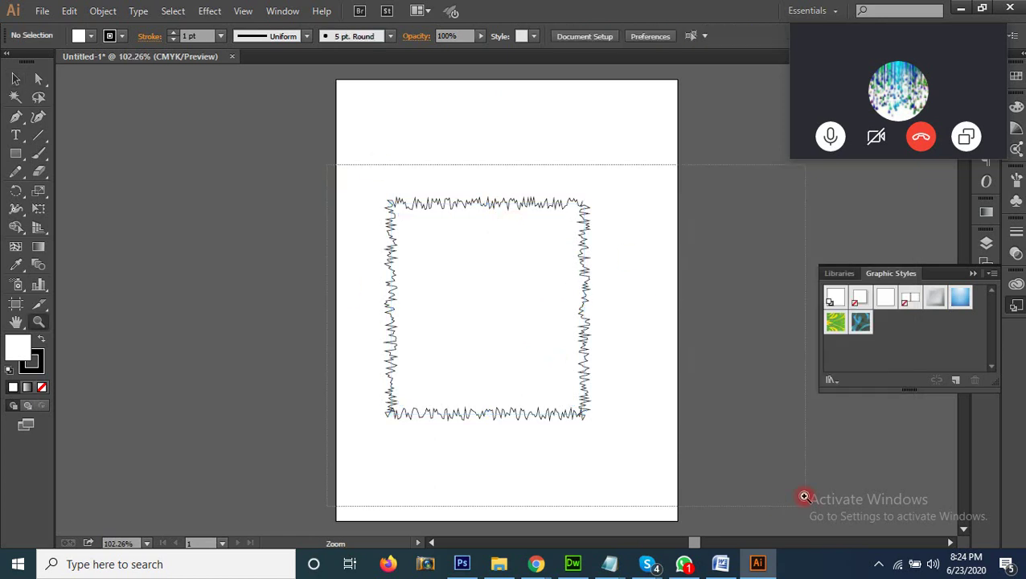
{"action": "key", "text": "v"}
{"action": "left_click_drag", "start_coordinate": [641, 351], "coordinate": [461, 401]}
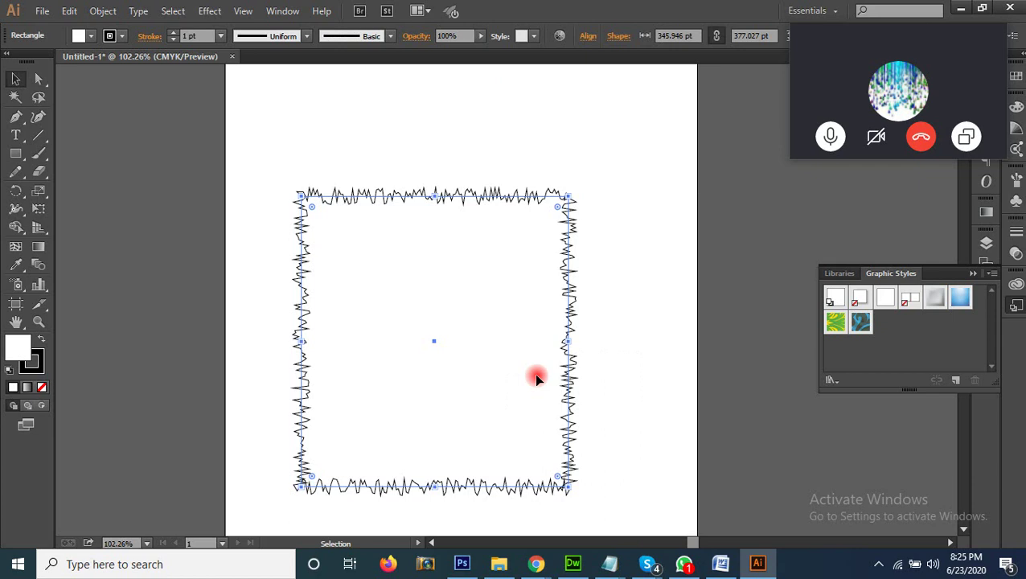
{"action": "left_click", "coordinate": [103, 12]}
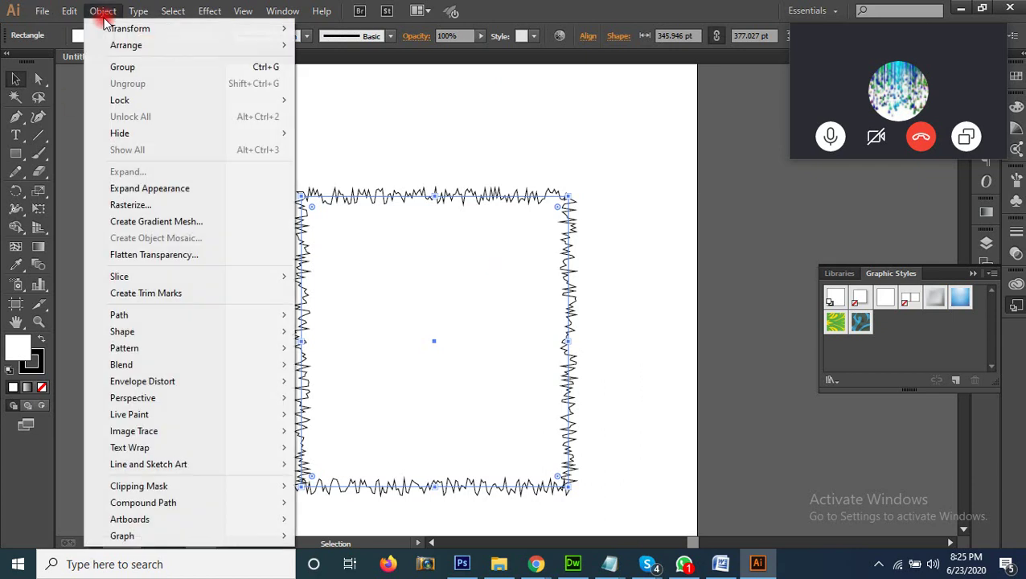
{"action": "left_click", "coordinate": [223, 188]}
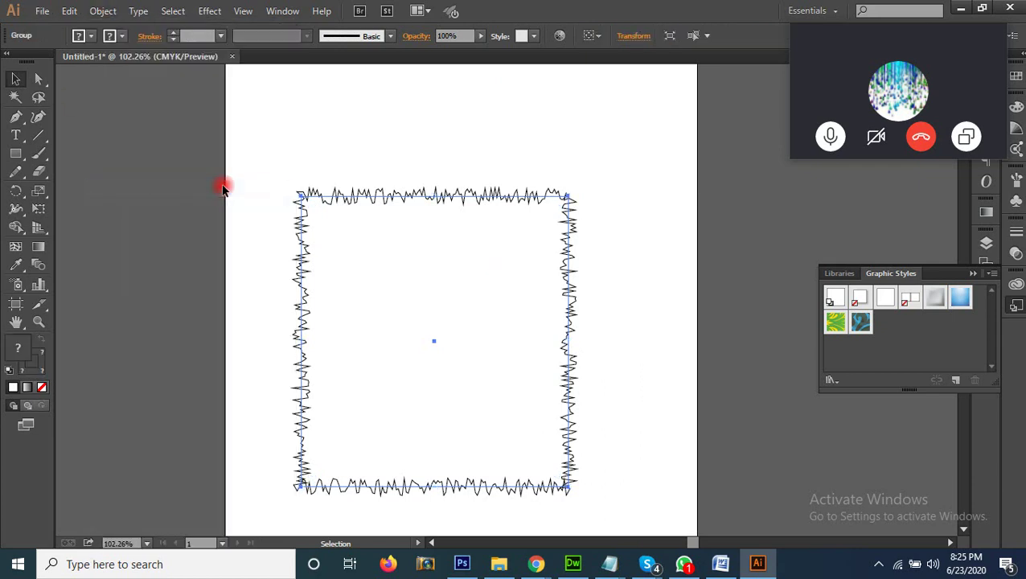
Isolate the jagged outline inside the expanded group, swap its fill and stroke to get a solid black shape, and leave isolation.
{"action": "left_click", "coordinate": [680, 293]}
{"action": "left_click_drag", "start_coordinate": [668, 292], "coordinate": [499, 336]}
{"action": "left_click", "coordinate": [656, 312]}
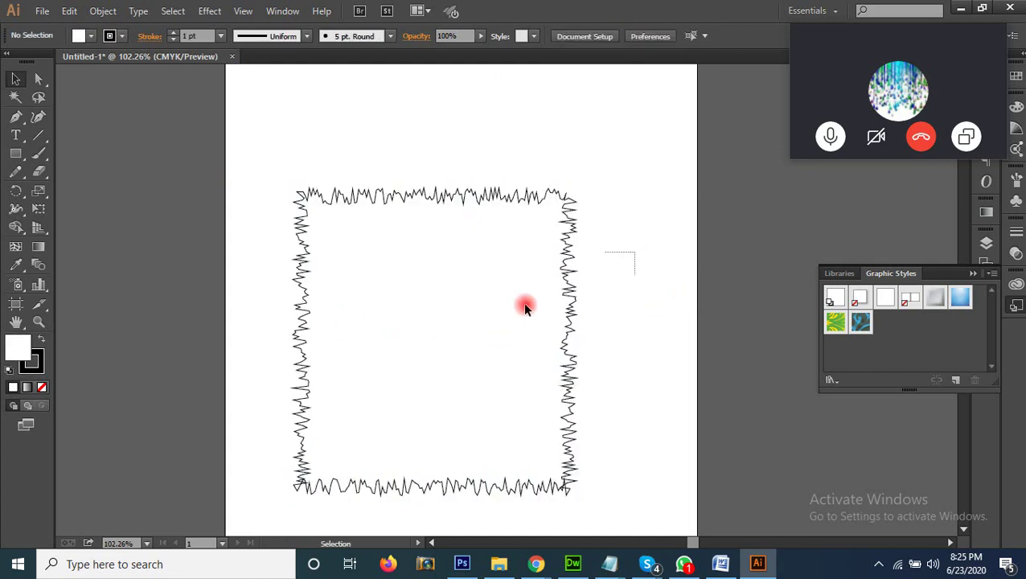
{"action": "left_click", "coordinate": [507, 305]}
{"action": "left_click", "coordinate": [621, 279]}
{"action": "double_click", "coordinate": [568, 252]}
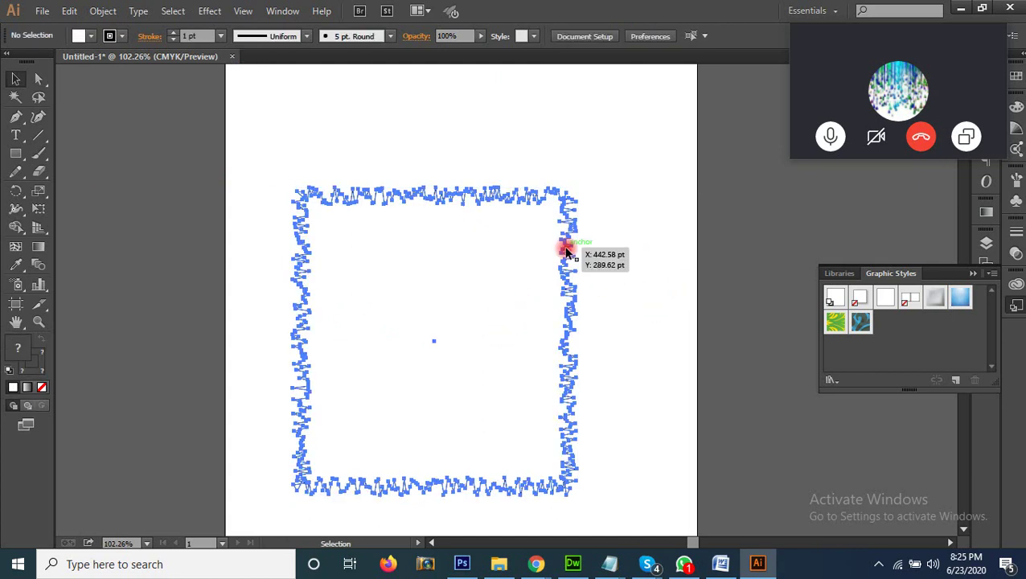
{"action": "left_click", "coordinate": [568, 251]}
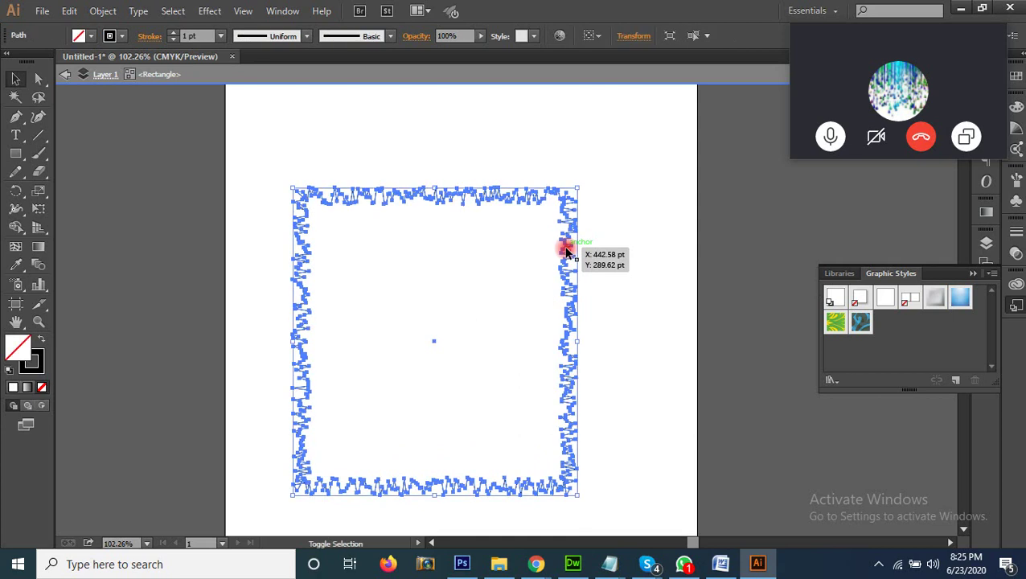
{"action": "left_click", "coordinate": [43, 339]}
{"action": "double_click", "coordinate": [189, 292]}
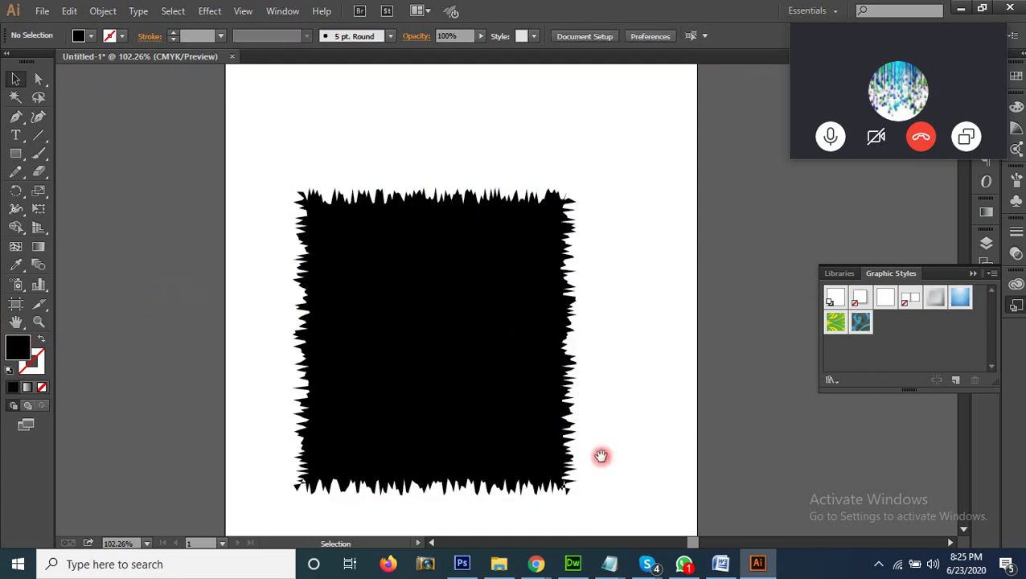
{"action": "key", "text": "space"}
{"action": "left_click_drag", "start_coordinate": [513, 404], "coordinate": [485, 370]}
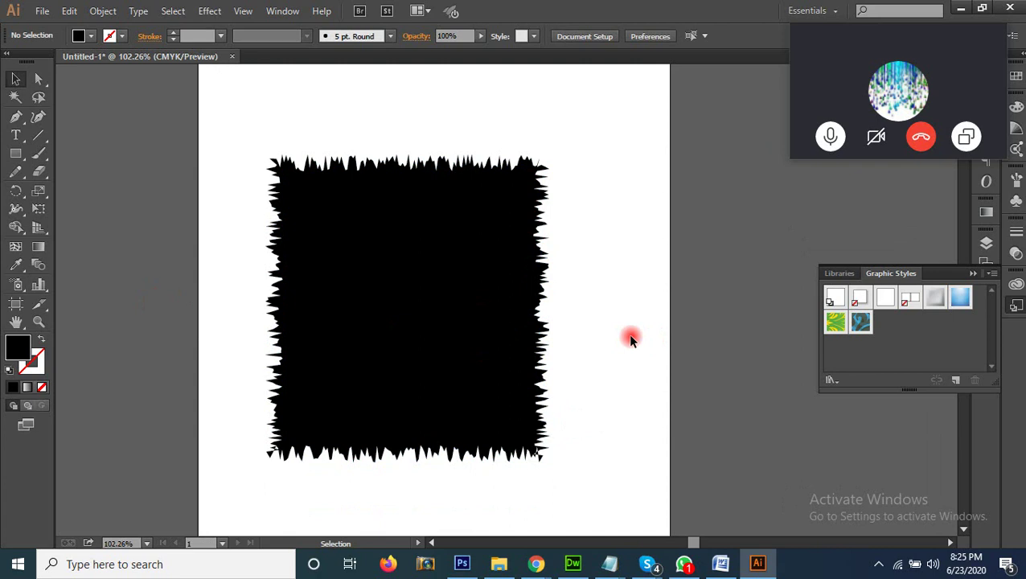
Delete the black jagged shape from the artboard.
{"action": "left_click", "coordinate": [531, 283]}
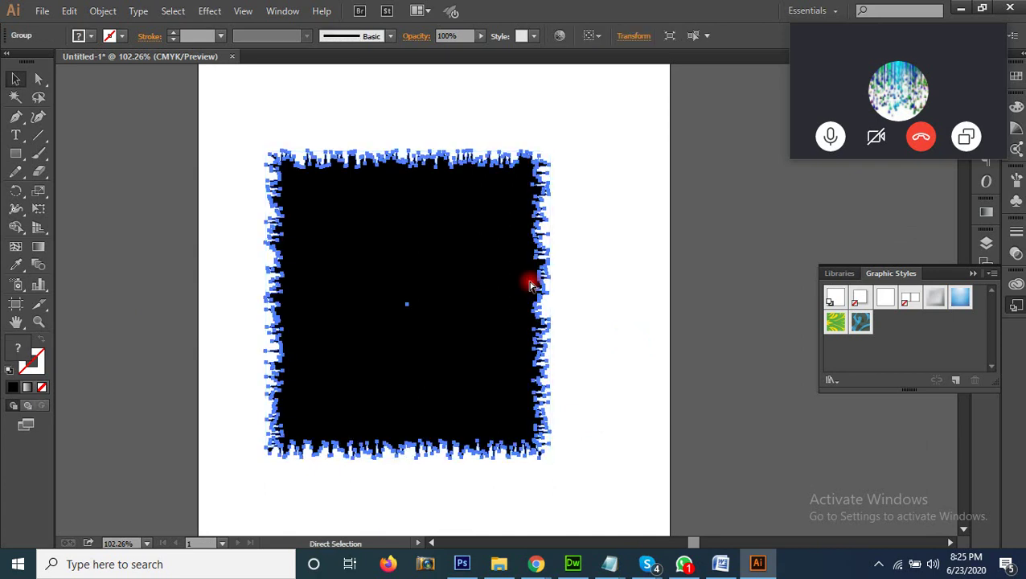
{"action": "key", "text": "ctrl+minus"}
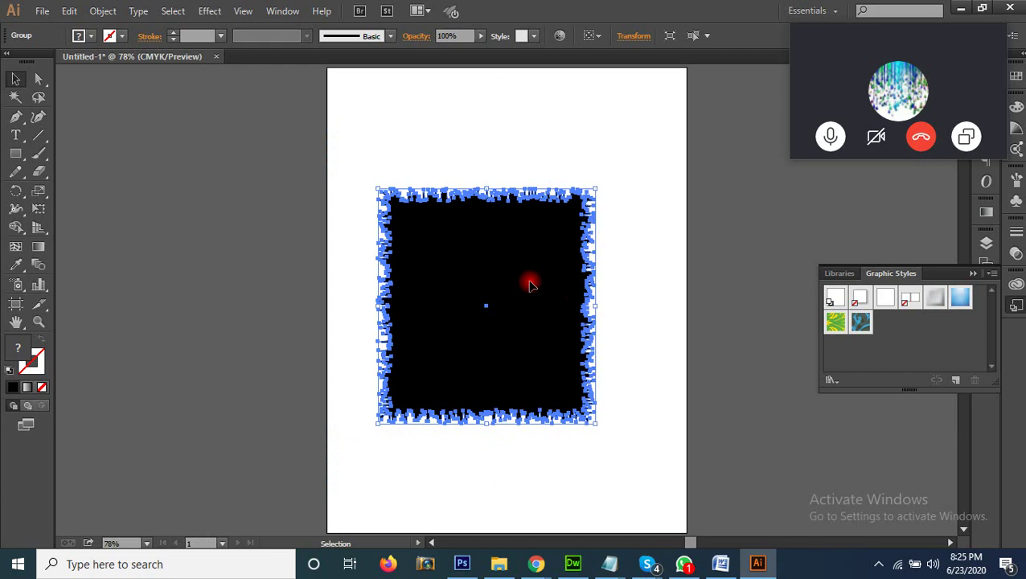
{"action": "key", "text": "Delete"}
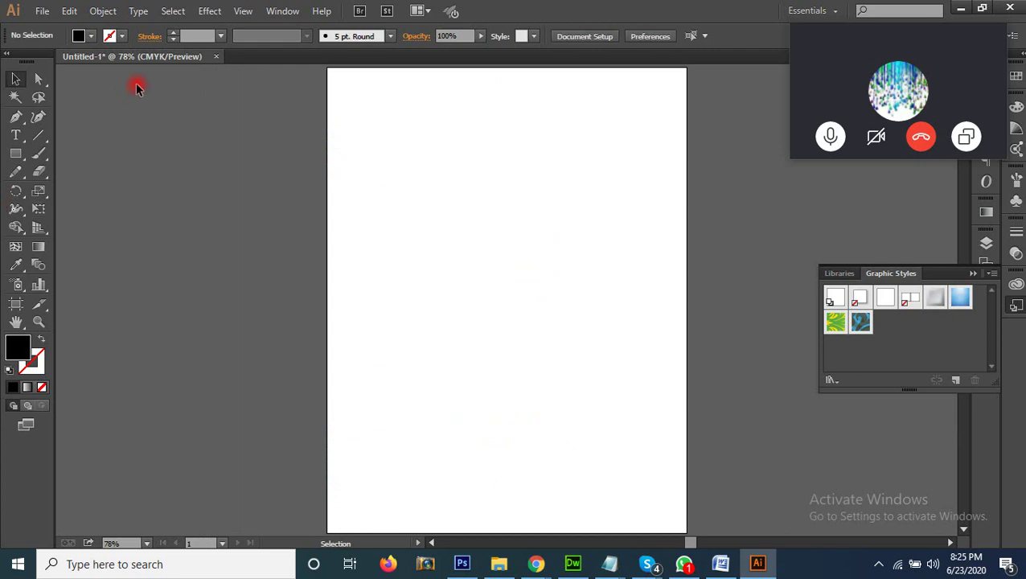
Draw a black rounded rectangle about 354 by 336 pt in the middle of the artboard.
{"action": "left_click", "coordinate": [18, 153]}
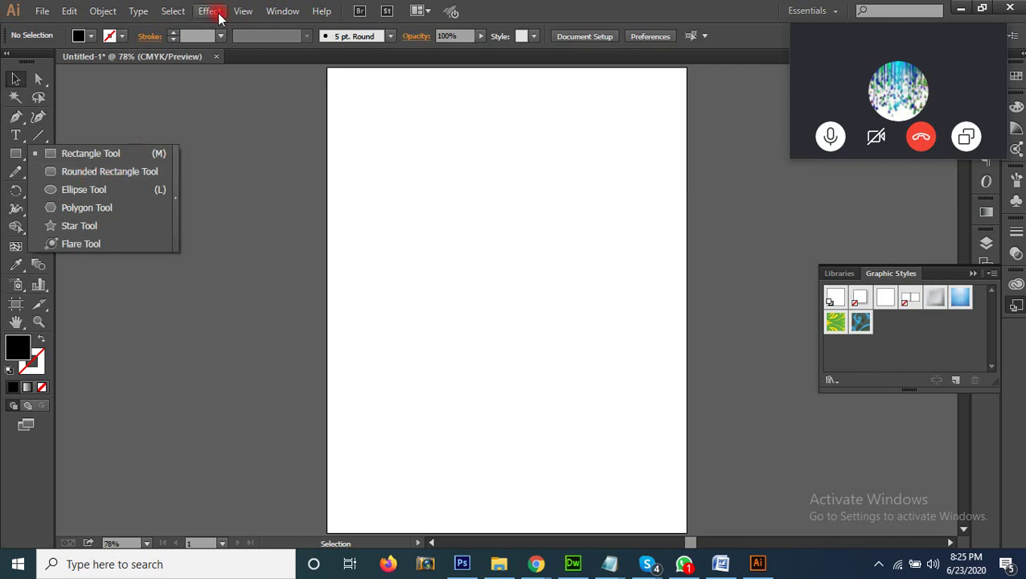
{"action": "left_click", "coordinate": [95, 175]}
{"action": "mouse_move", "coordinate": [408, 201]}
{"action": "left_mouse_down"}
{"action": "mouse_move", "coordinate": [588, 397]}
{"action": "mouse_move", "coordinate": [617, 398]}
{"action": "left_mouse_up"}
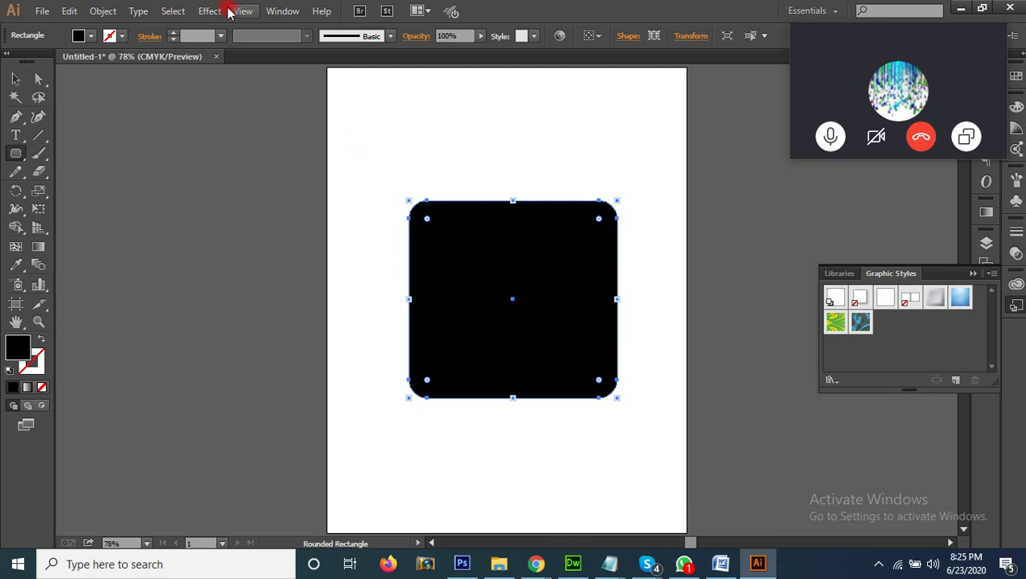
{"action": "left_click", "coordinate": [215, 10]}
{"action": "mouse_move", "coordinate": [250, 134]}
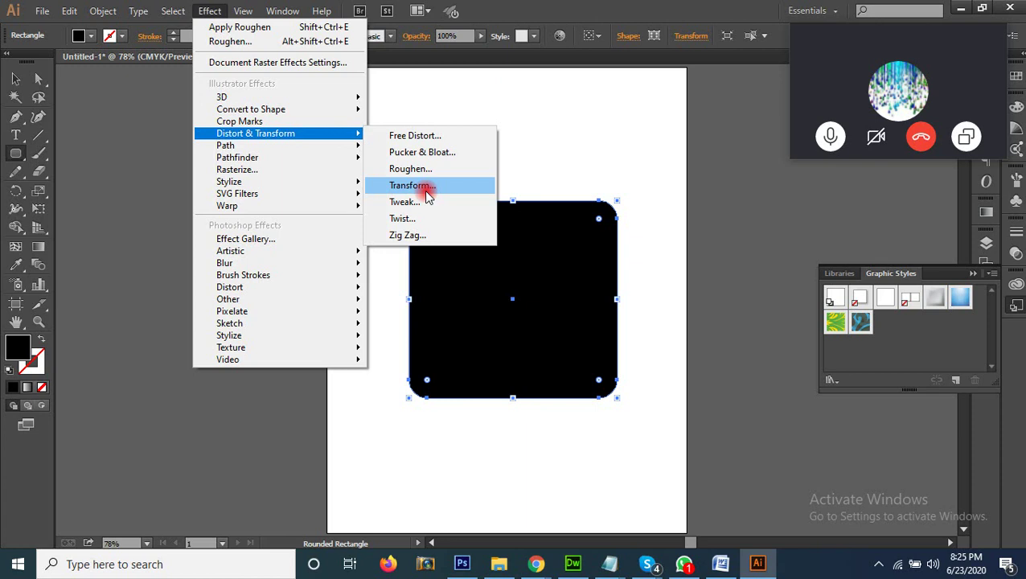
{"action": "left_click", "coordinate": [536, 18]}
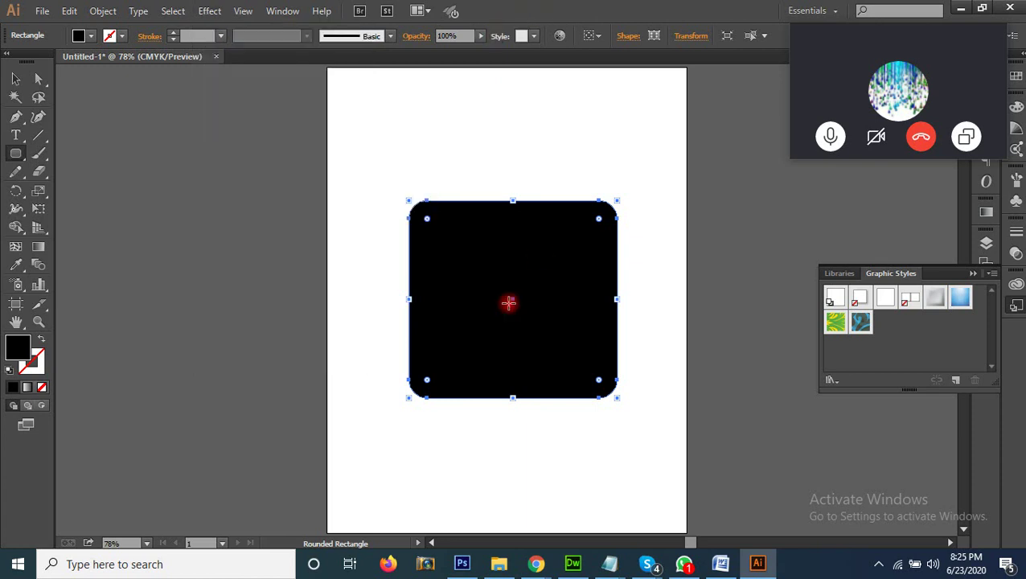
Move the rounded rectangle slightly down on the artboard.
{"action": "left_click", "coordinate": [15, 78]}
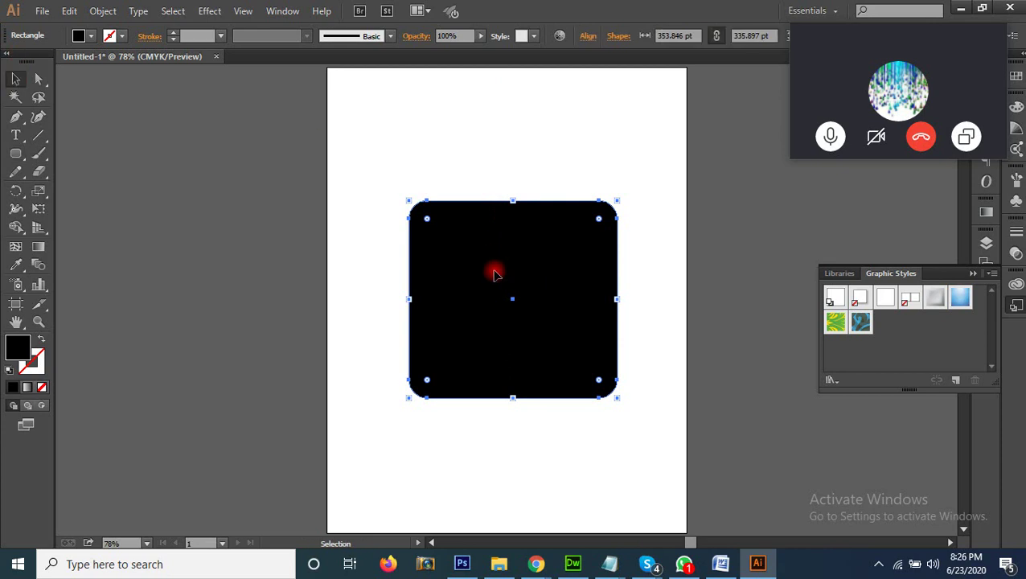
{"action": "left_click_drag", "start_coordinate": [520, 268], "coordinate": [488, 282]}
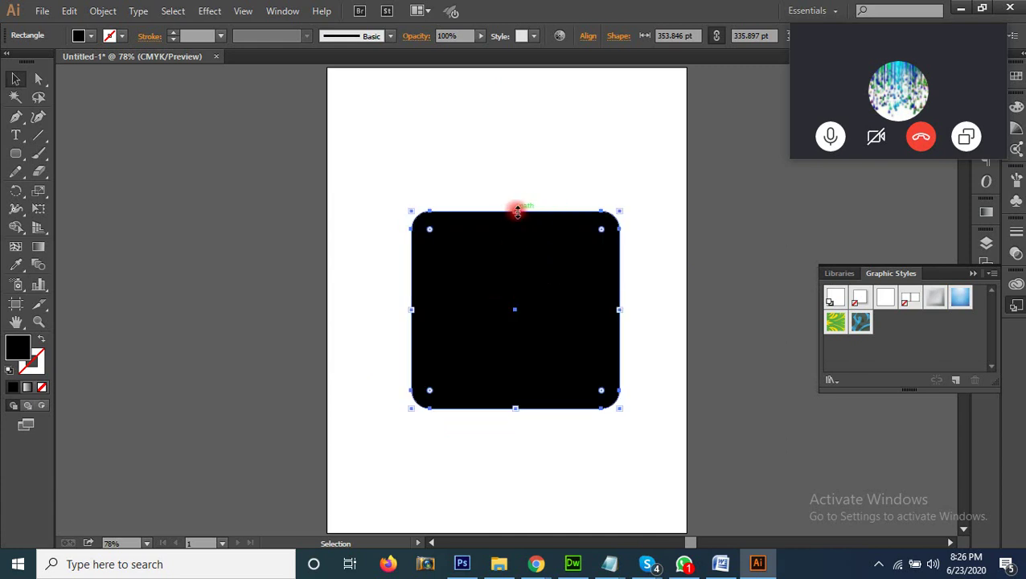
Resize the black rounded rectangle to about 411 by 232 pt.
{"action": "left_click_drag", "start_coordinate": [517, 211], "coordinate": [516, 150]}
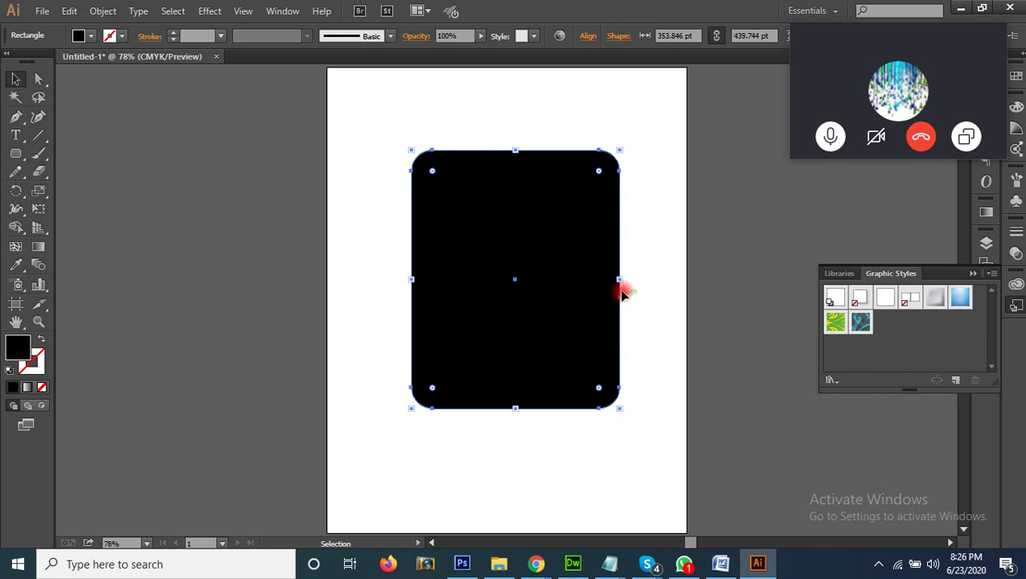
{"action": "left_click_drag", "start_coordinate": [618, 282], "coordinate": [652, 279]}
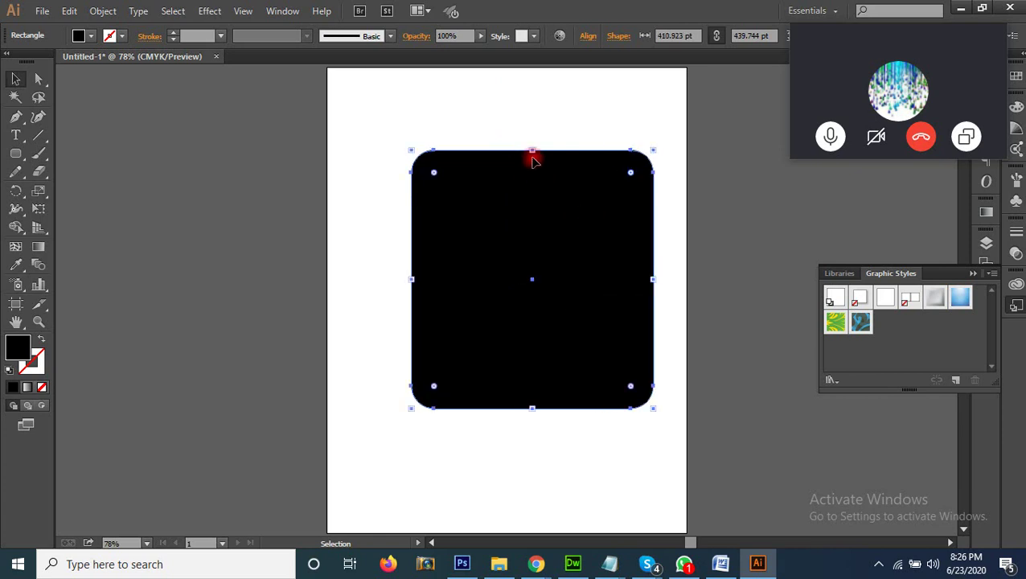
{"action": "left_click_drag", "start_coordinate": [532, 150], "coordinate": [531, 272]}
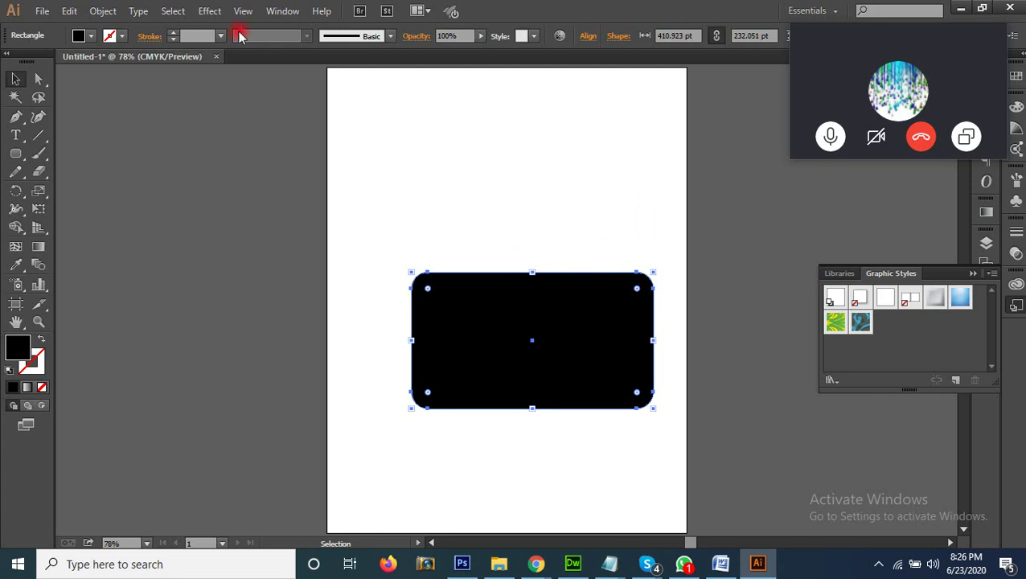
Try a previewed Transform effect on the rounded rectangle, moving it -63 pt horizontally and -66 pt vertically.
{"action": "left_click", "coordinate": [215, 11]}
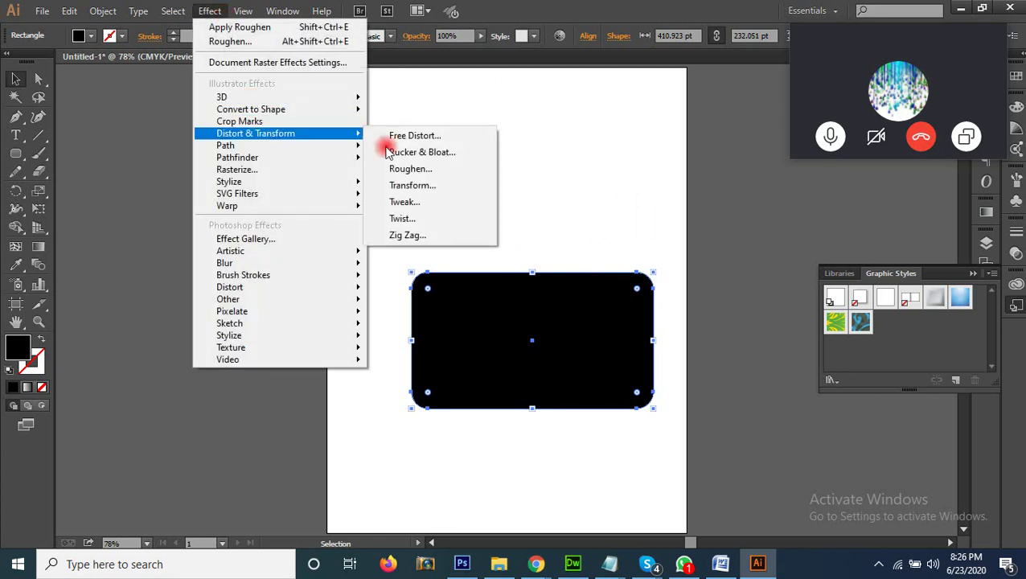
{"action": "left_click", "coordinate": [452, 186]}
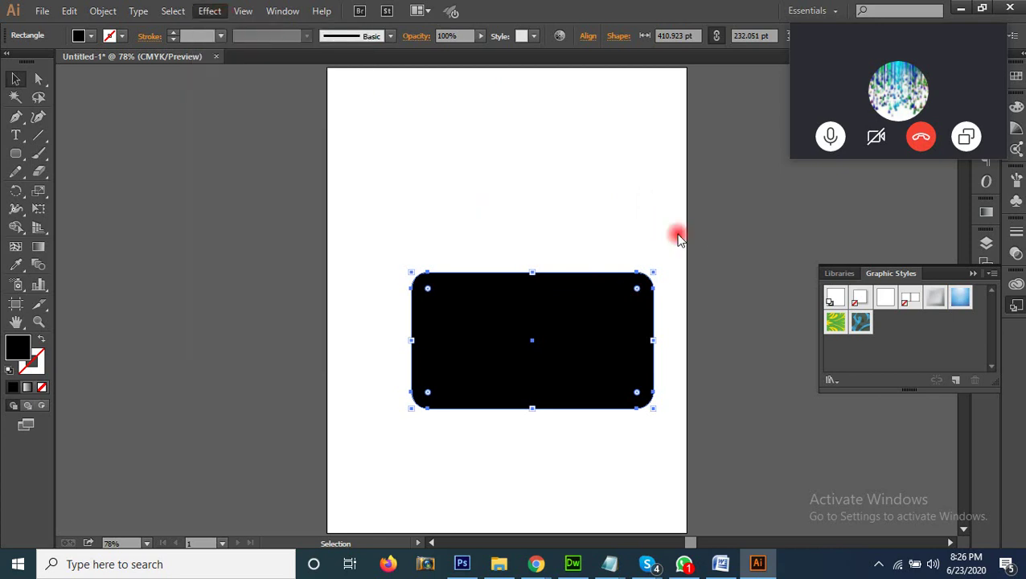
{"action": "left_click_drag", "start_coordinate": [427, 58], "coordinate": [174, 80]}
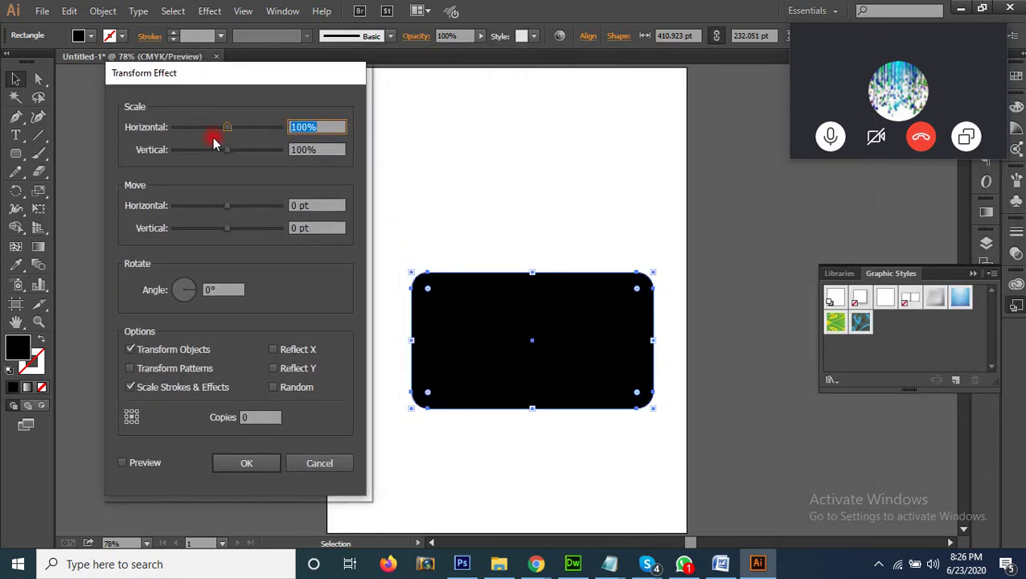
{"action": "left_click_drag", "start_coordinate": [239, 205], "coordinate": [255, 209]}
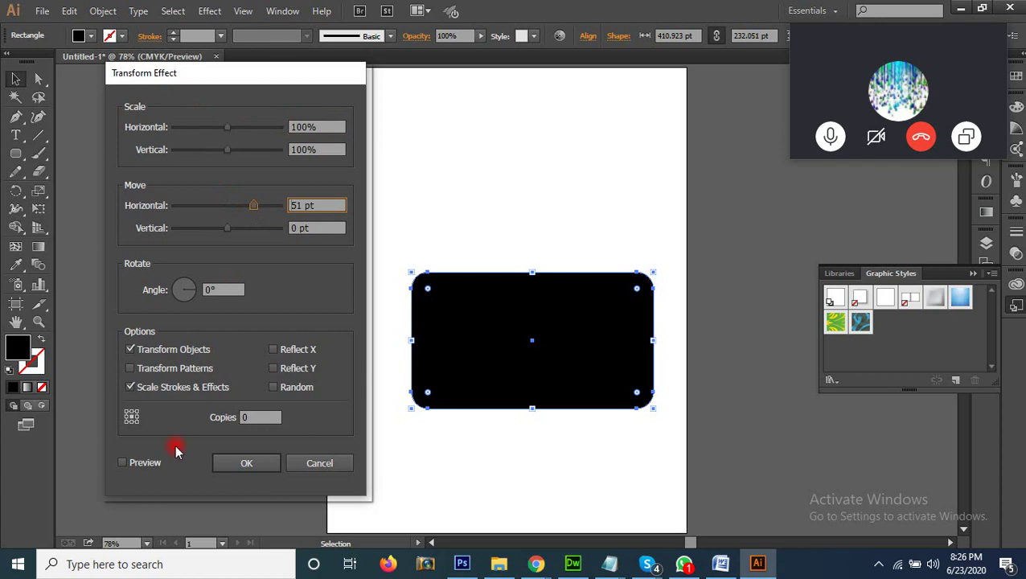
{"action": "left_click", "coordinate": [149, 463]}
{"action": "left_click_drag", "start_coordinate": [254, 205], "coordinate": [194, 211]}
{"action": "left_click_drag", "start_coordinate": [245, 234], "coordinate": [194, 231]}
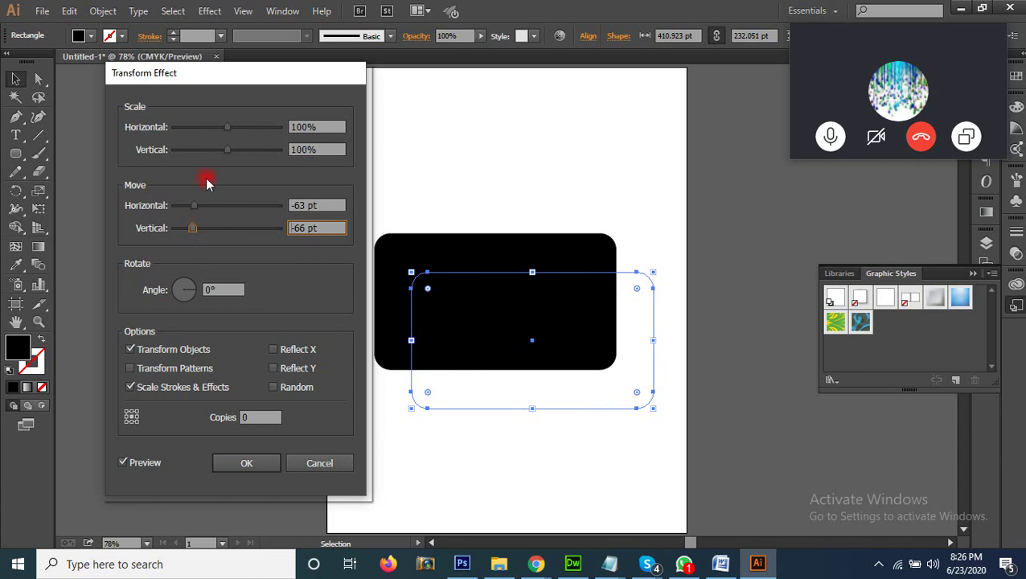
Try a 59% horizontal scale and a 119° rotation in the Transform effect, and cancel the effect.
{"action": "left_click_drag", "start_coordinate": [232, 133], "coordinate": [206, 131]}
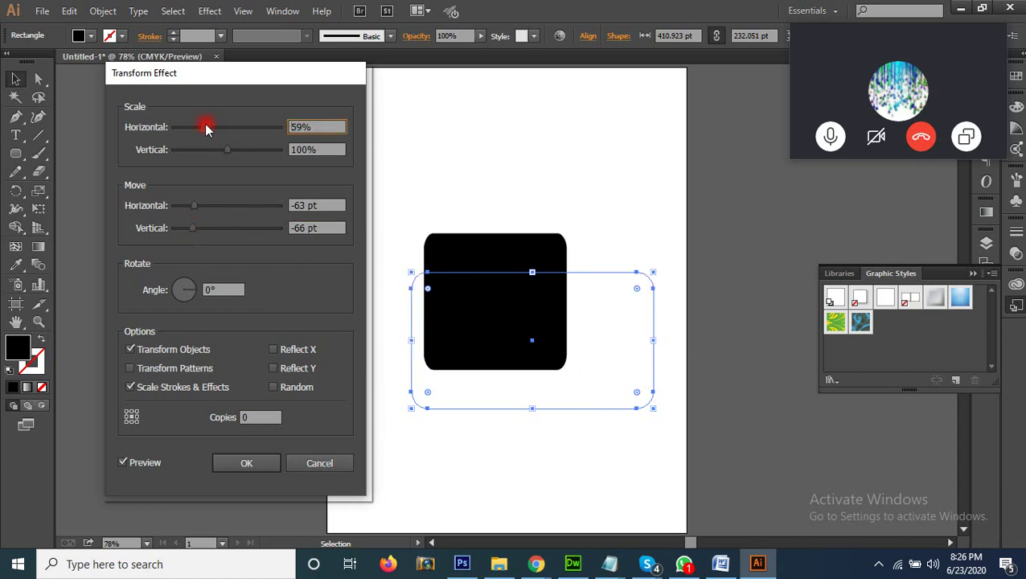
{"action": "mouse_move", "coordinate": [191, 279]}
{"action": "left_mouse_down"}
{"action": "mouse_move", "coordinate": [182, 309]}
{"action": "mouse_move", "coordinate": [179, 295]}
{"action": "left_mouse_up"}
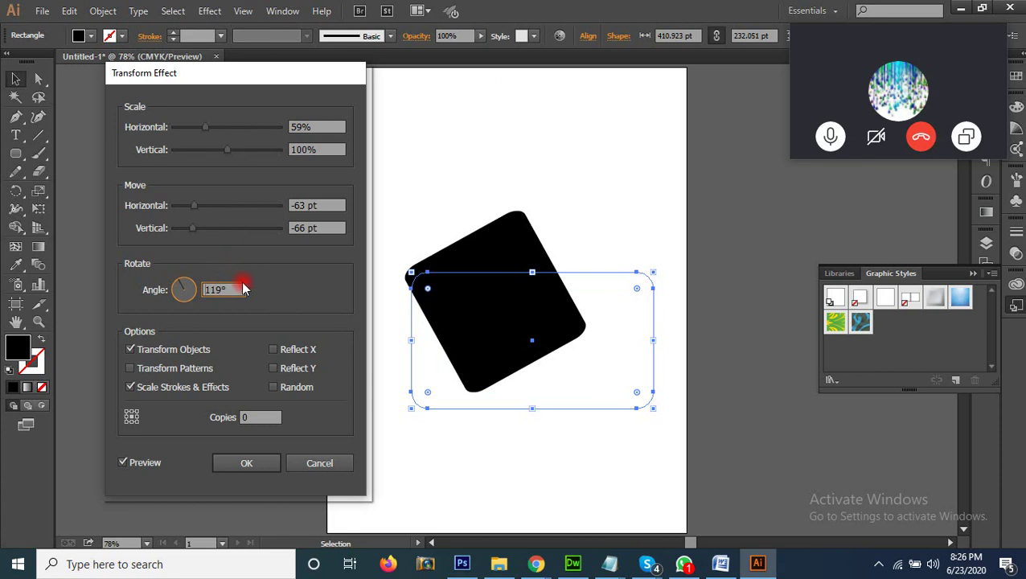
{"action": "left_click", "coordinate": [342, 465]}
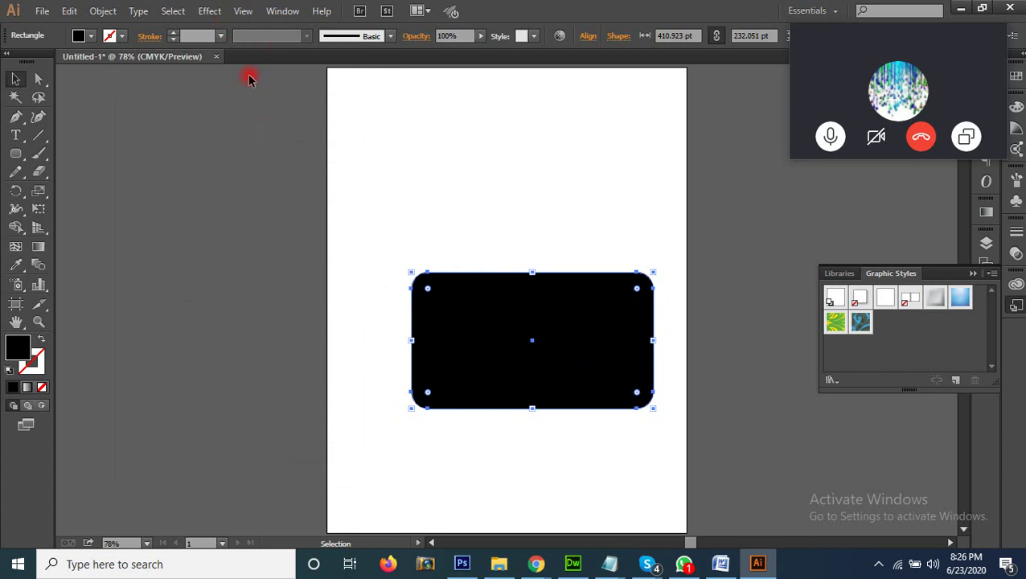
Delete the rounded rectangle from the artboard.
{"action": "left_click", "coordinate": [216, 10]}
{"action": "mouse_move", "coordinate": [268, 136]}
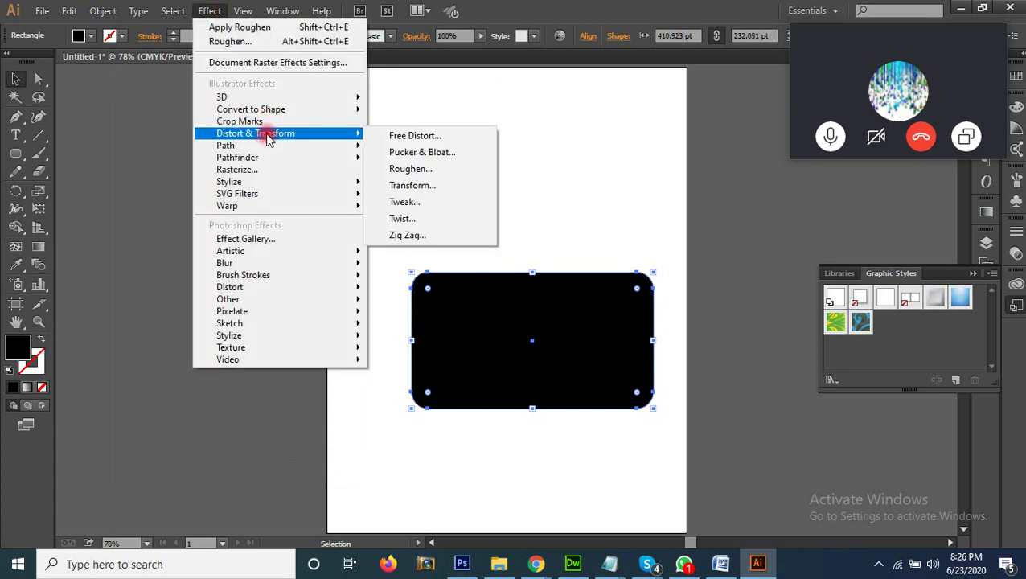
{"action": "left_click_drag", "start_coordinate": [588, 243], "coordinate": [543, 343]}
{"action": "key", "text": "Delete"}
Draw a black rectangle about 253 by 354 pt and place it slightly left of the artboard's centre.
{"action": "left_click", "coordinate": [16, 154]}
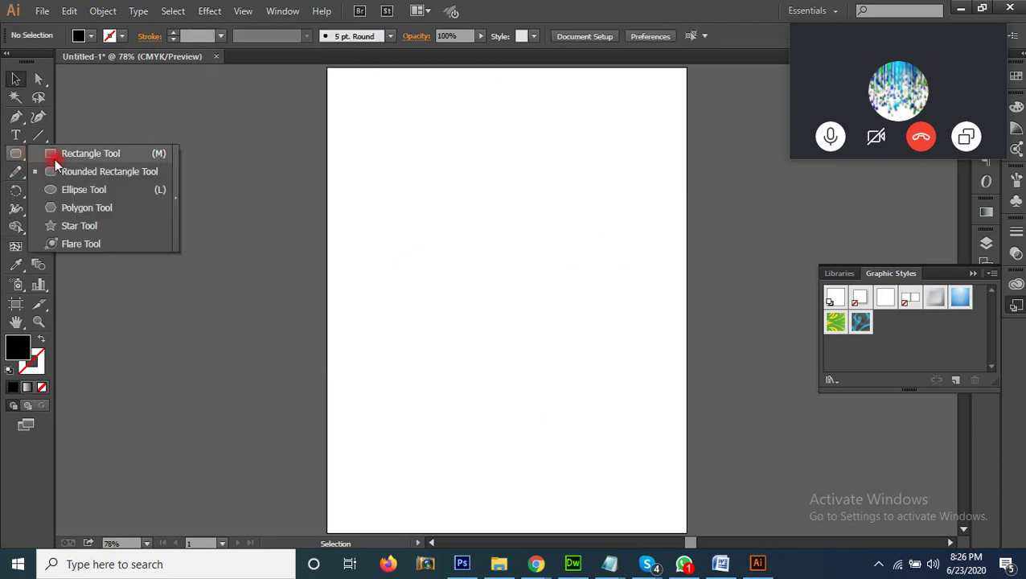
{"action": "left_click", "coordinate": [57, 153]}
{"action": "left_click_drag", "start_coordinate": [433, 183], "coordinate": [579, 383]}
{"action": "key", "text": "v"}
{"action": "left_click_drag", "start_coordinate": [489, 350], "coordinate": [586, 319]}
Start a Tweak effect on the black rectangle with its preview on and the dialog clear of the shape.
{"action": "left_click", "coordinate": [209, 10]}
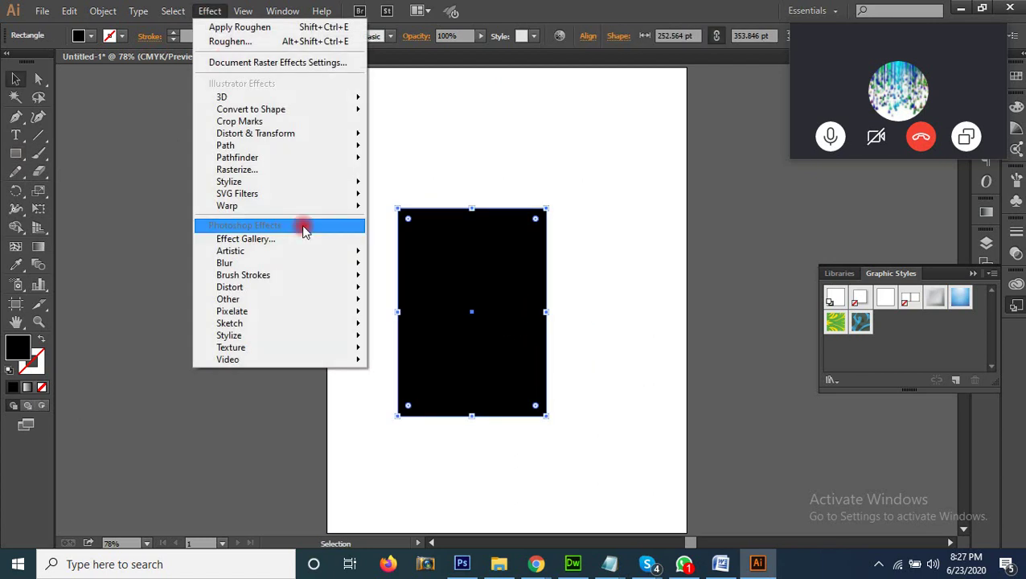
{"action": "mouse_move", "coordinate": [328, 206]}
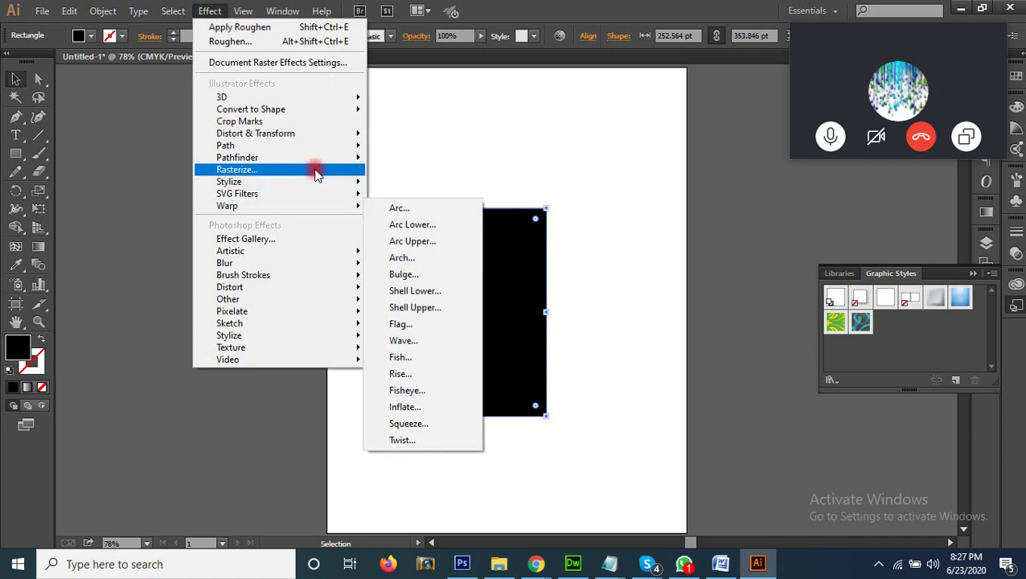
{"action": "mouse_move", "coordinate": [328, 137]}
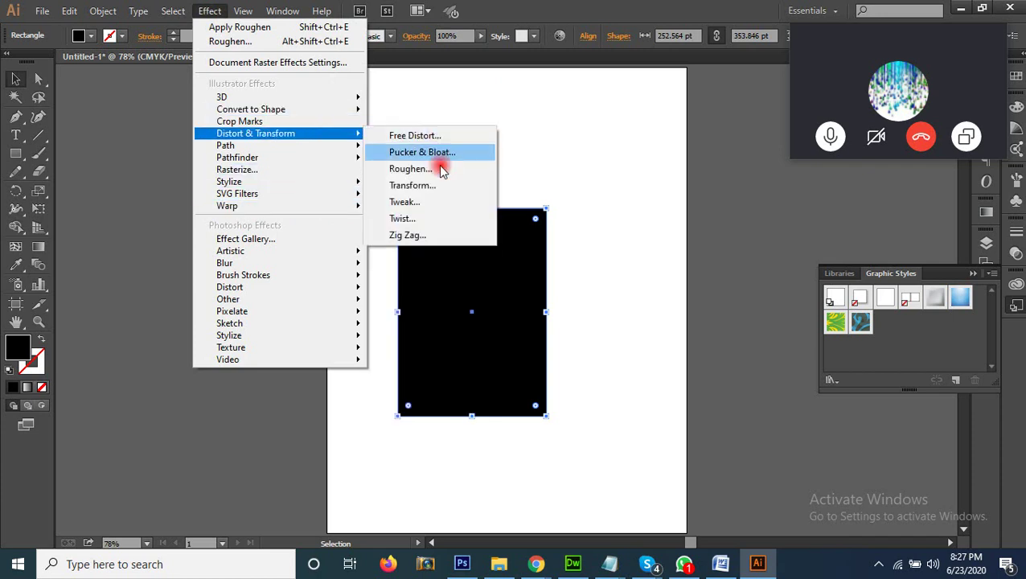
{"action": "left_click", "coordinate": [438, 207]}
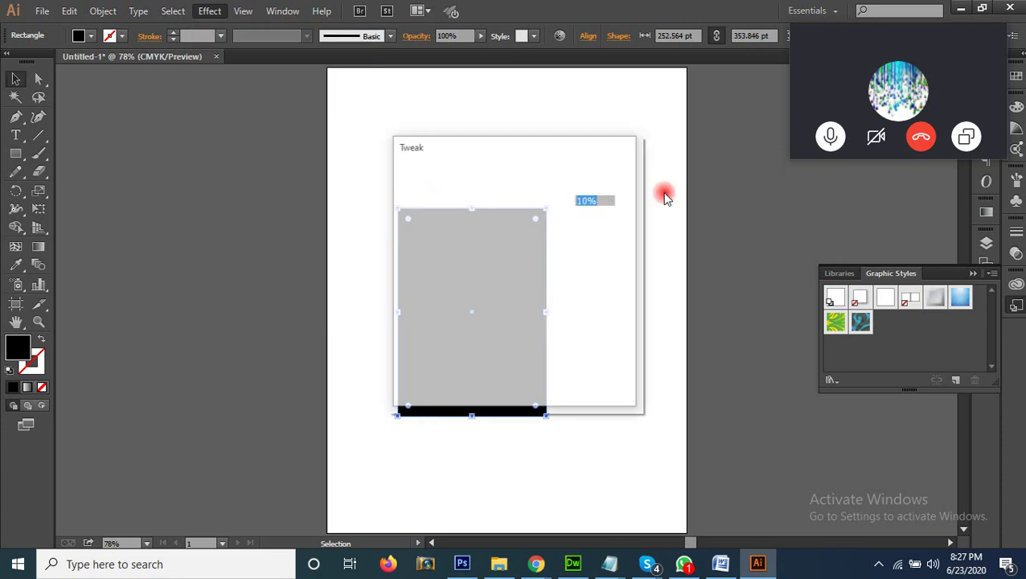
{"action": "left_click_drag", "start_coordinate": [513, 146], "coordinate": [641, 72]}
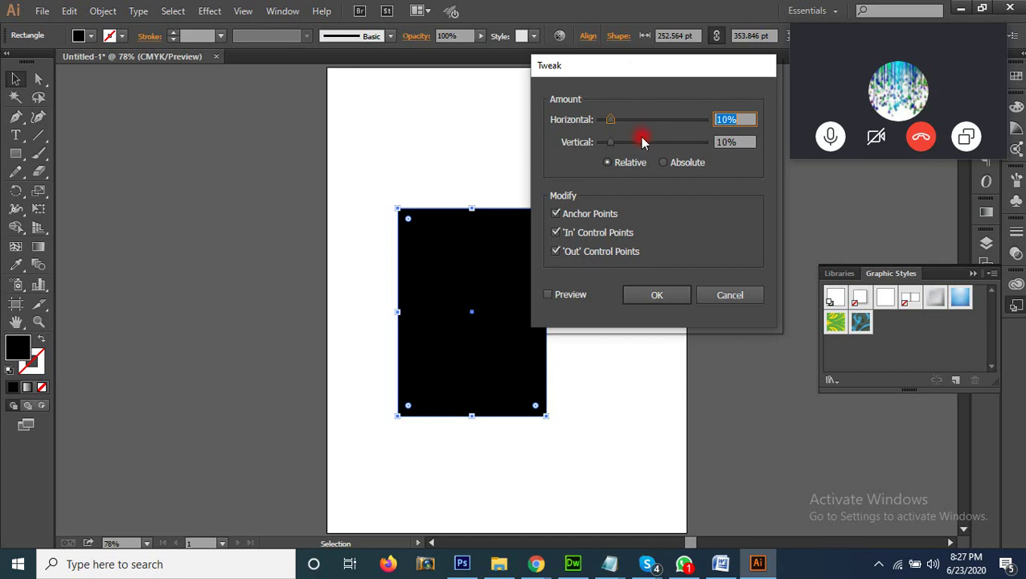
{"action": "left_click_drag", "start_coordinate": [630, 64], "coordinate": [672, 68]}
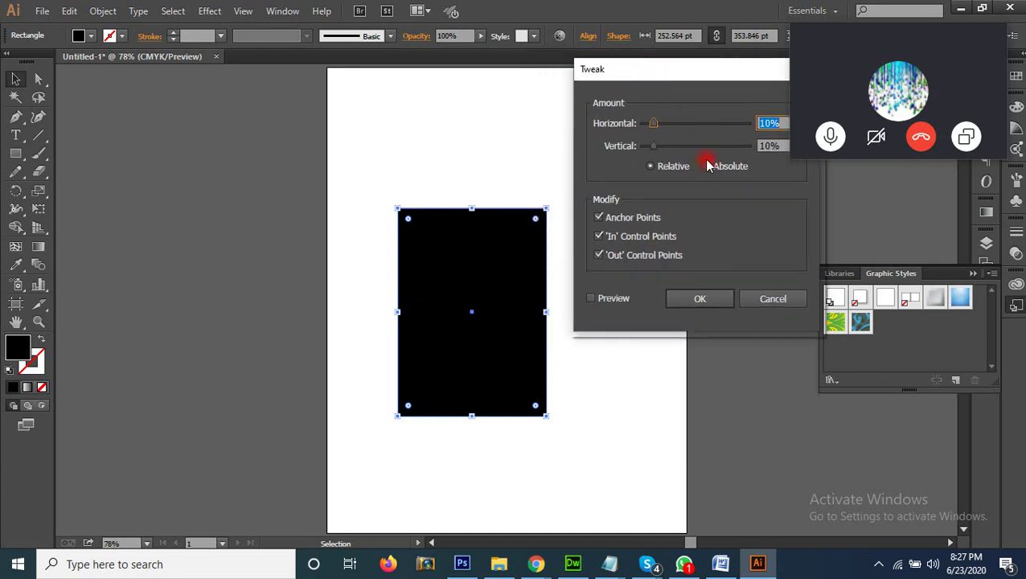
{"action": "left_click", "coordinate": [613, 300]}
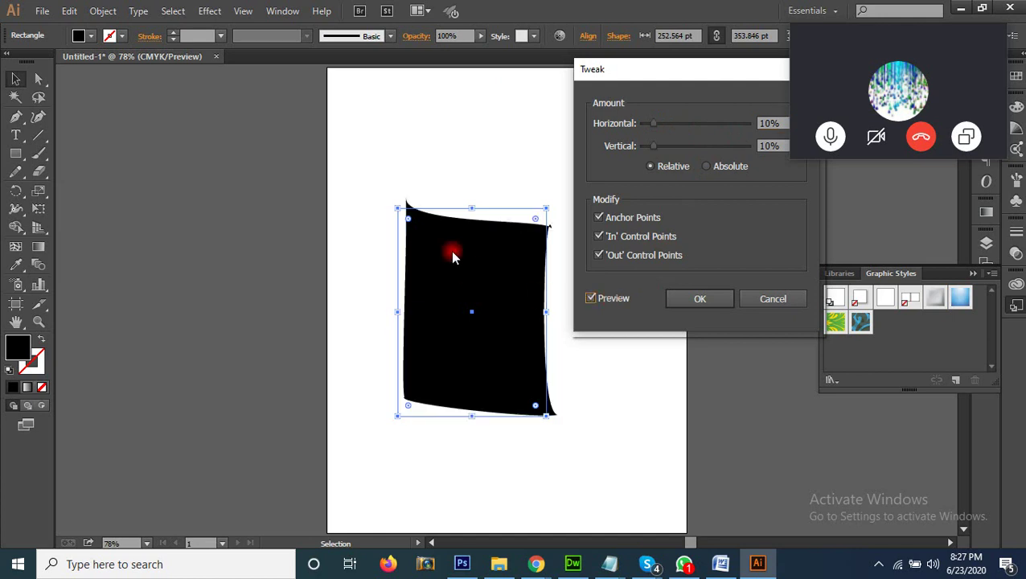
Try Tweak amounts of 60 horizontal and 14 vertical, compare Relative with Absolute, and cancel the effect.
{"action": "left_click_drag", "start_coordinate": [653, 123], "coordinate": [658, 158]}
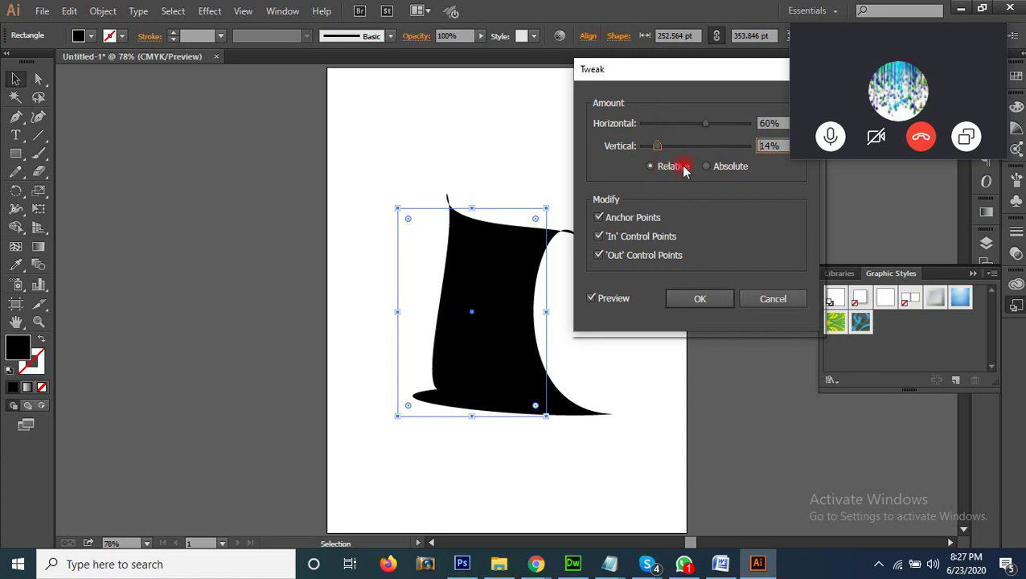
{"action": "left_click", "coordinate": [732, 167]}
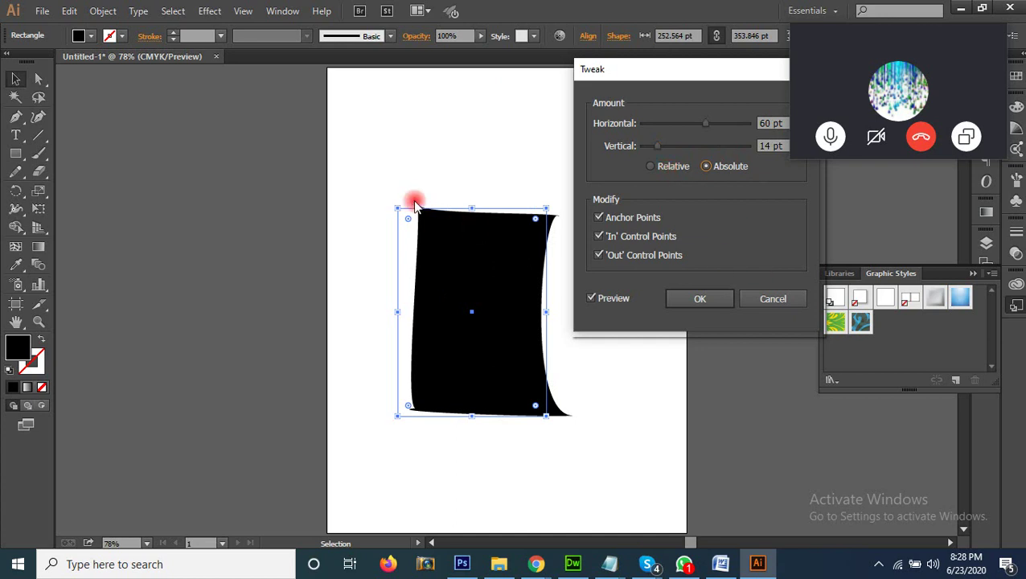
{"action": "left_click", "coordinate": [666, 173]}
{"action": "left_click", "coordinate": [729, 167]}
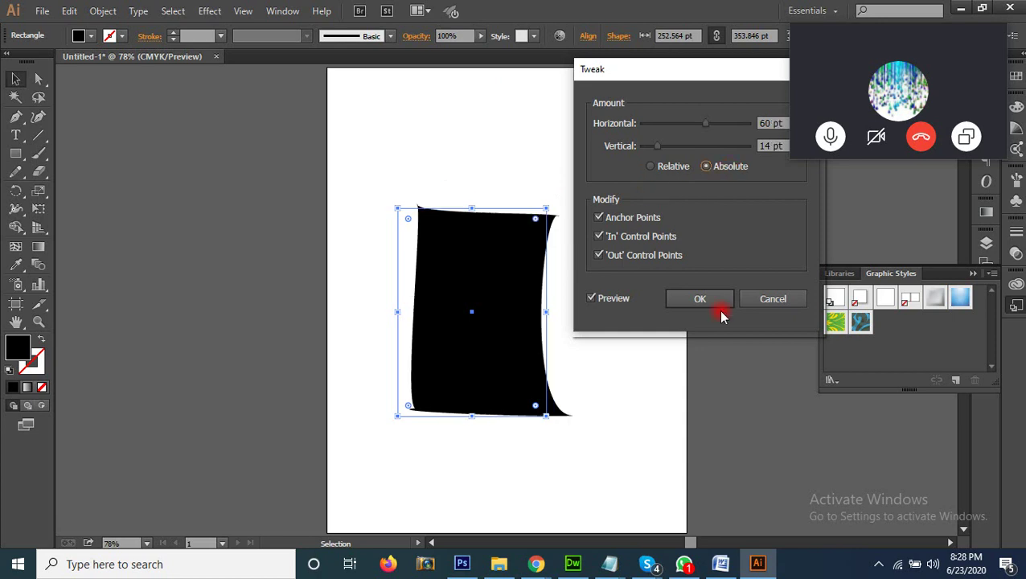
{"action": "left_click", "coordinate": [769, 302]}
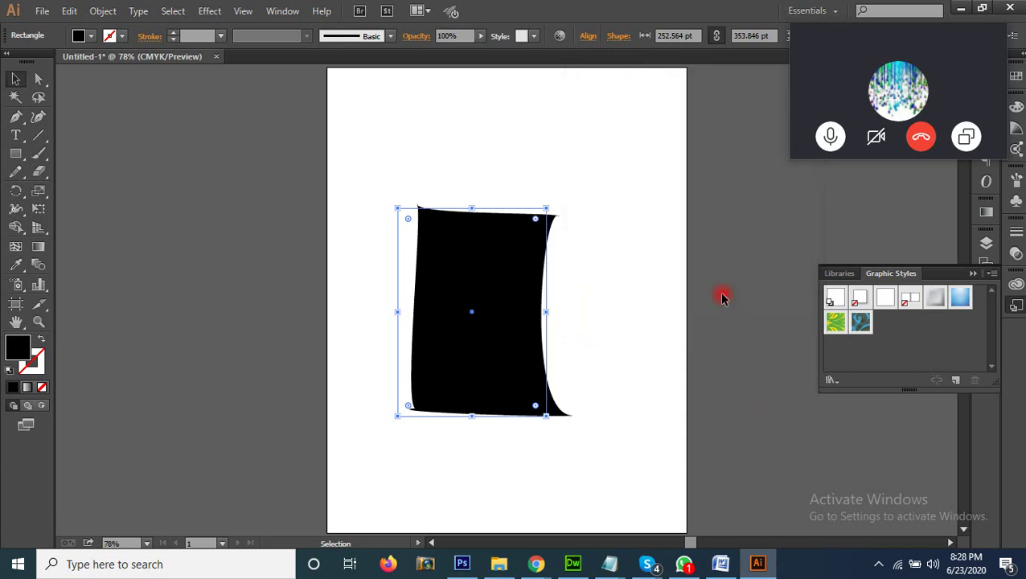
{"action": "left_click", "coordinate": [209, 10]}
{"action": "mouse_move", "coordinate": [300, 142]}
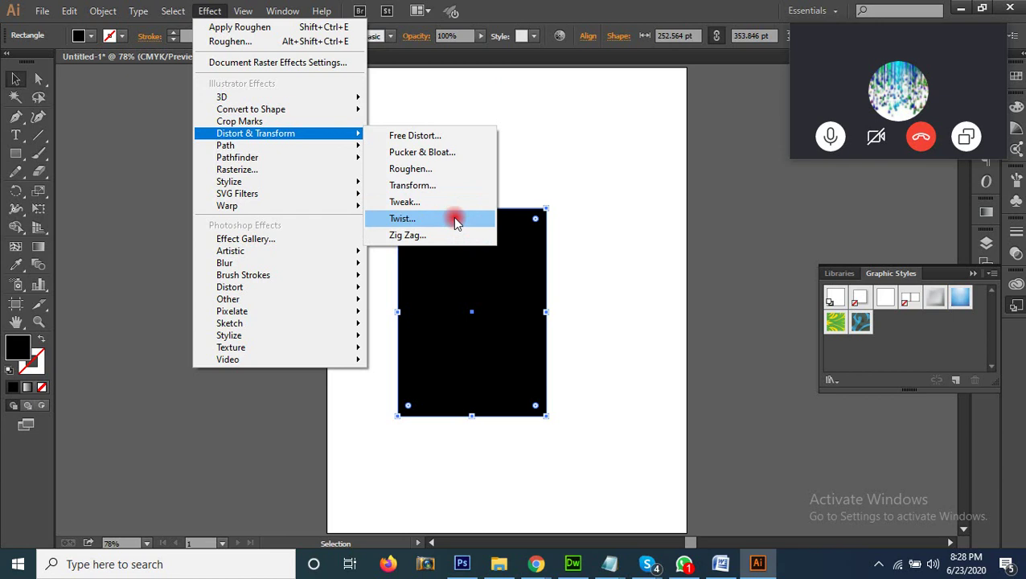
{"action": "left_click", "coordinate": [577, 17]}
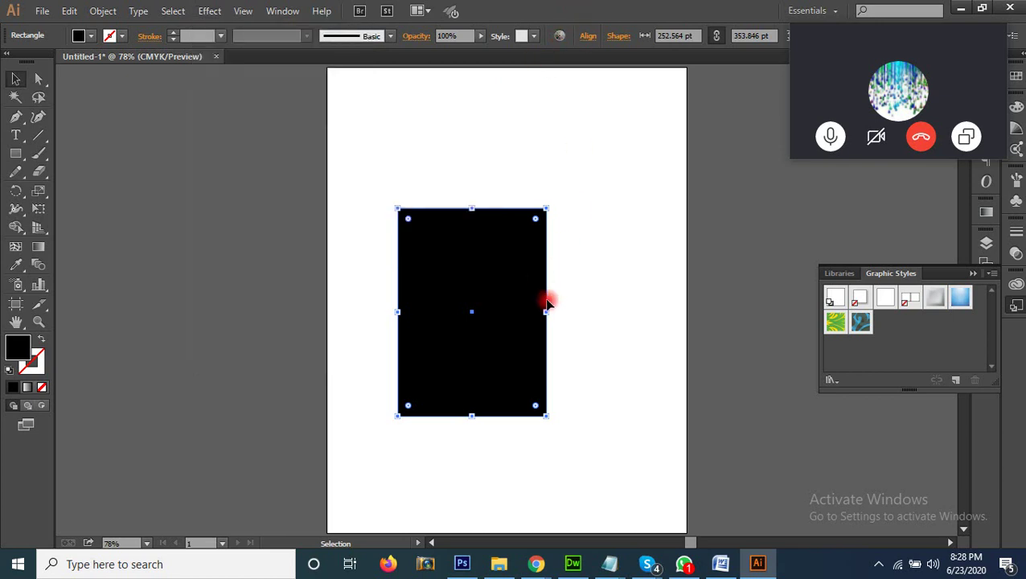
Resize the black rectangle to about 289 by 272 pt and delete it from the artboard.
{"action": "left_click_drag", "start_coordinate": [546, 312], "coordinate": [619, 320]}
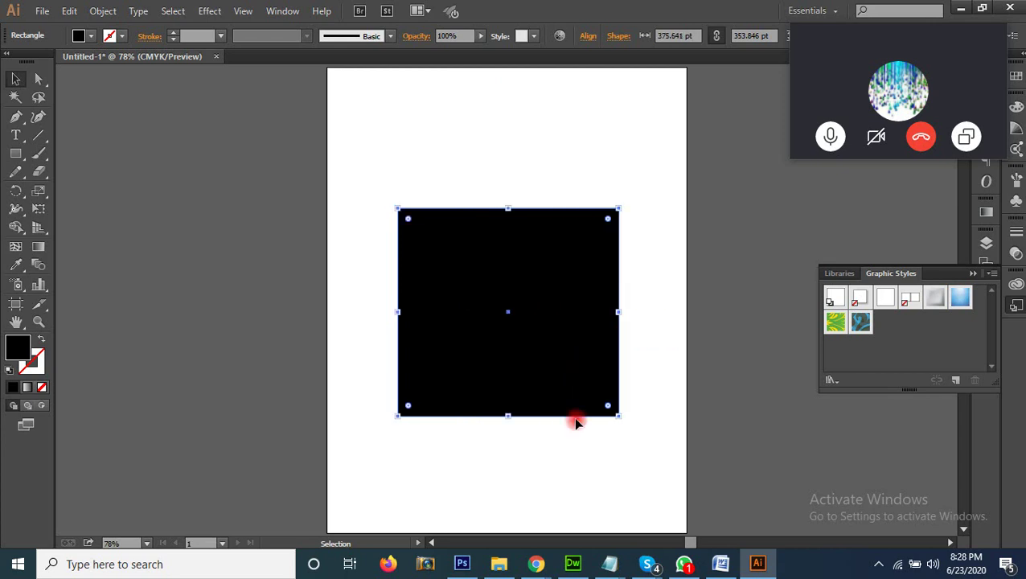
{"action": "left_click_drag", "start_coordinate": [614, 425], "coordinate": [633, 338]}
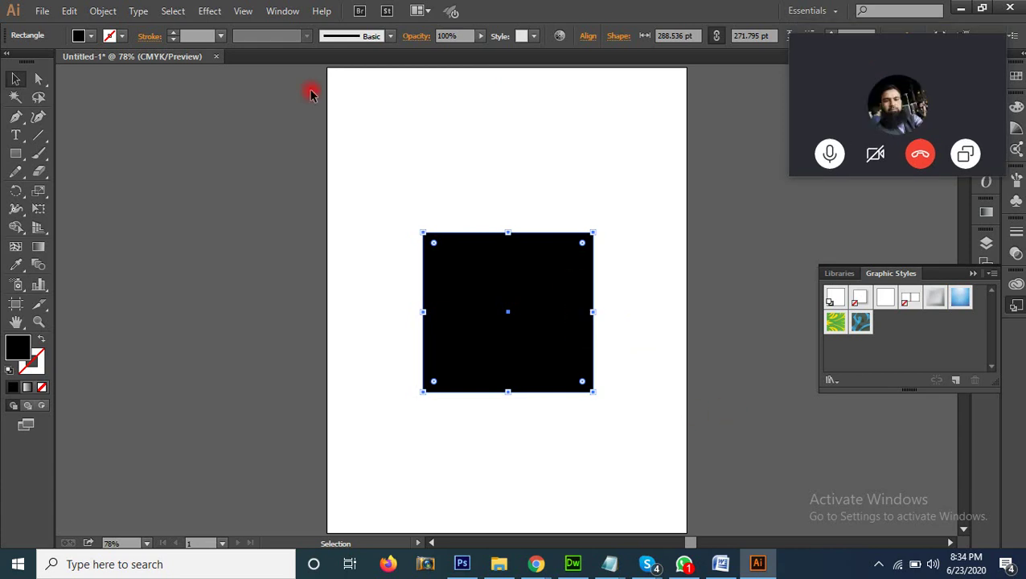
{"action": "key", "text": "Delete"}
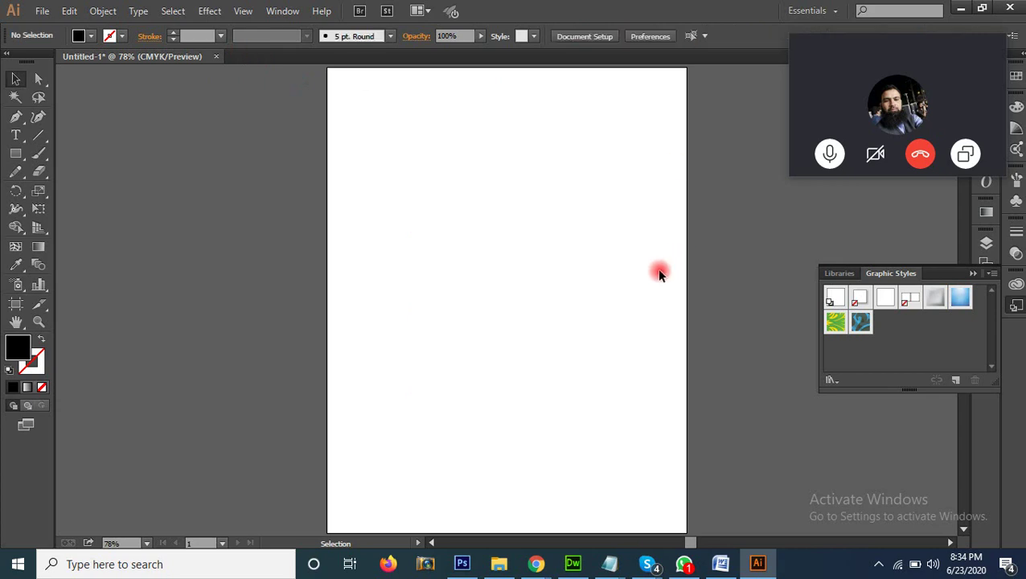
Draw a tall, narrow ellipse in the middle of the artboard and fill it with red.
{"action": "left_click_drag", "start_coordinate": [15, 153], "coordinate": [68, 193]}
{"action": "mouse_move", "coordinate": [509, 281]}
{"action": "left_mouse_down"}
{"action": "mouse_move", "coordinate": [527, 403]}
{"action": "mouse_move", "coordinate": [523, 378]}
{"action": "left_mouse_up"}
{"action": "left_click_drag", "start_coordinate": [935, 46], "coordinate": [903, 139]}
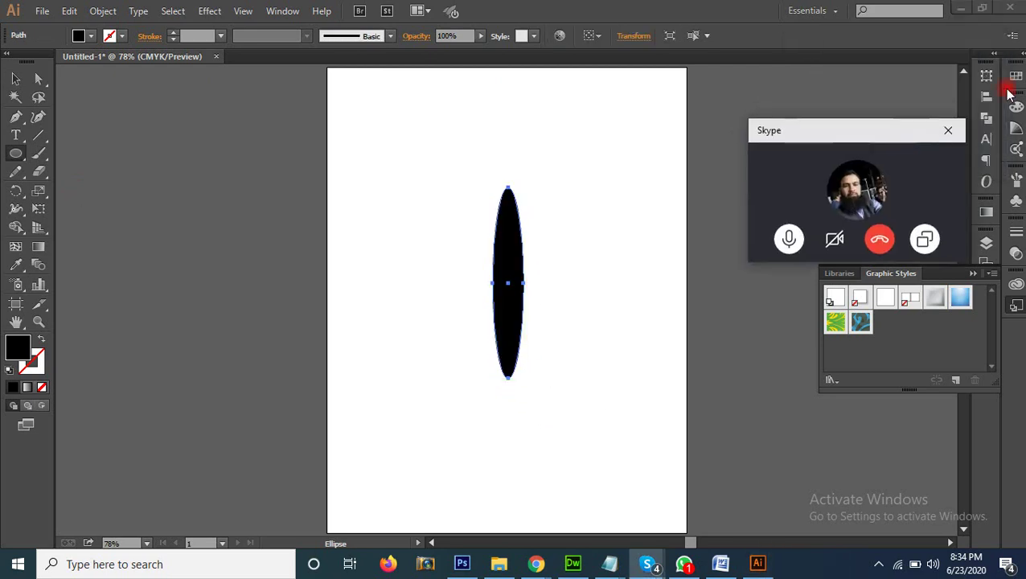
{"action": "left_click", "coordinate": [1016, 76]}
{"action": "left_click", "coordinate": [870, 108]}
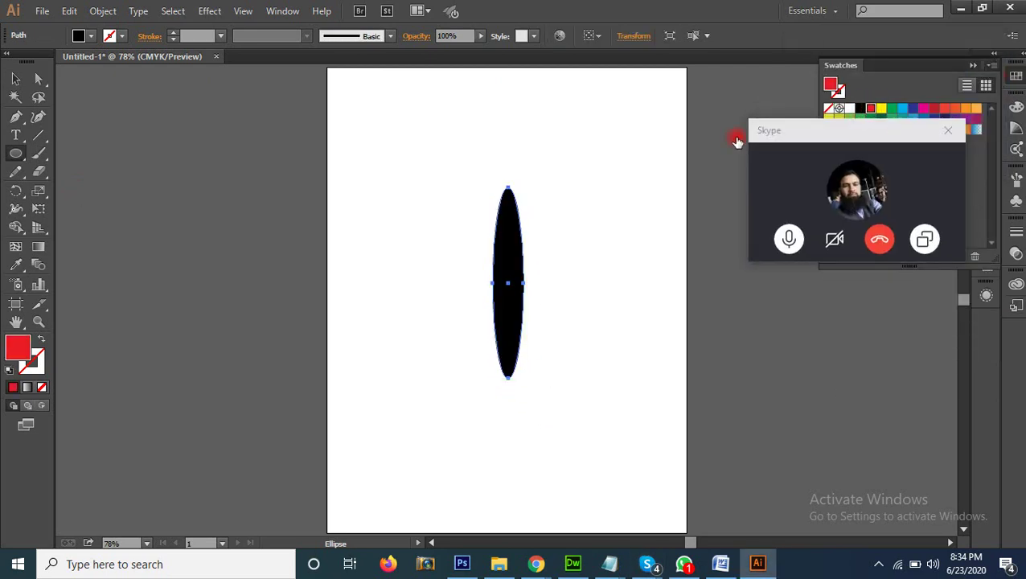
Paste a copy of the red ellipse in front and rotate it 90° to form a cross.
{"action": "key", "text": "v"}
{"action": "left_click_drag", "start_coordinate": [482, 247], "coordinate": [667, 222]}
{"action": "key", "text": "ctrl+c"}
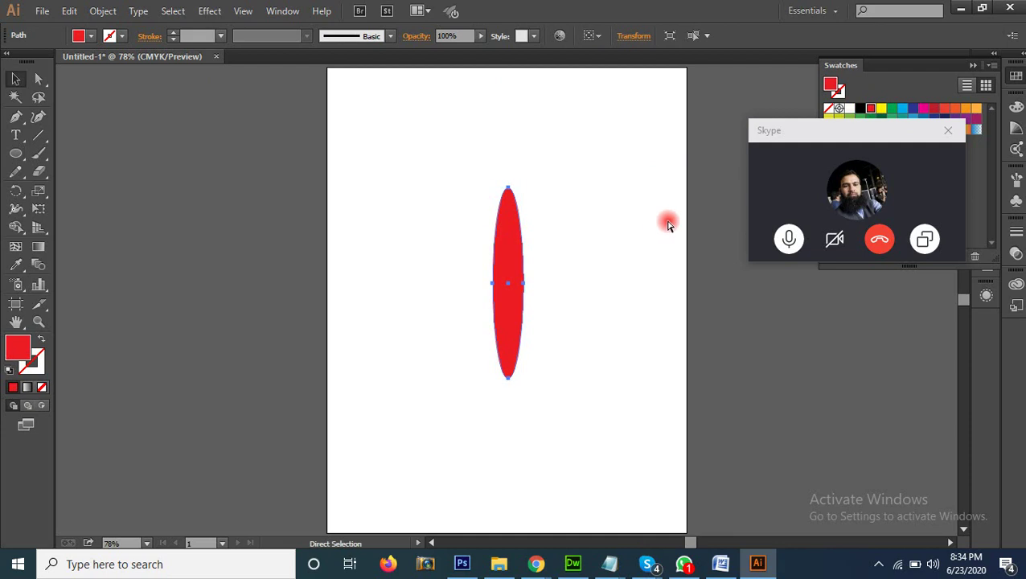
{"action": "key", "text": "ctrl+f"}
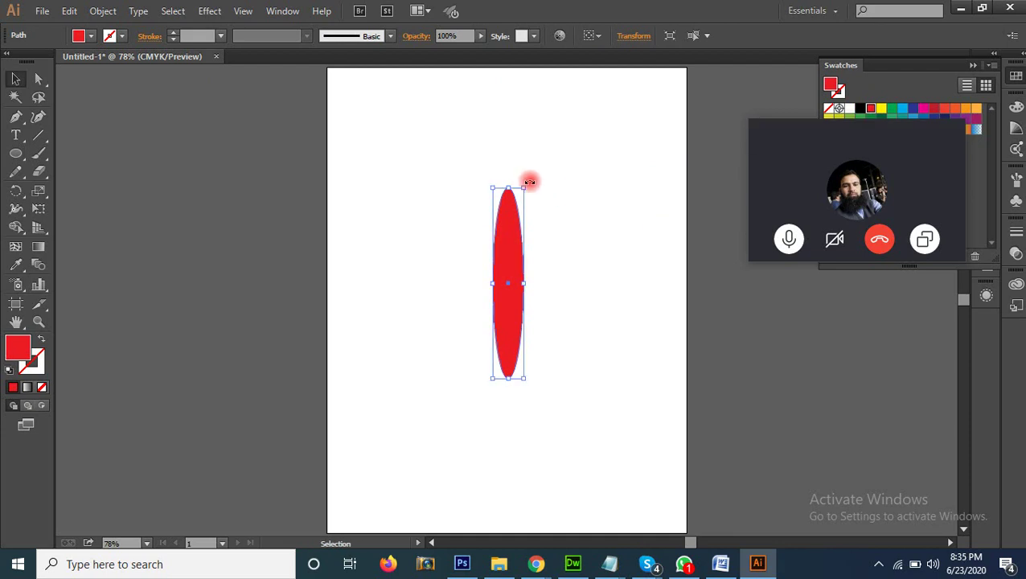
{"action": "left_click_drag", "start_coordinate": [529, 179], "coordinate": [589, 288]}
Fill the horizontal ellipse with light green and select both ellipses.
{"action": "left_click_drag", "start_coordinate": [864, 145], "coordinate": [868, 189]}
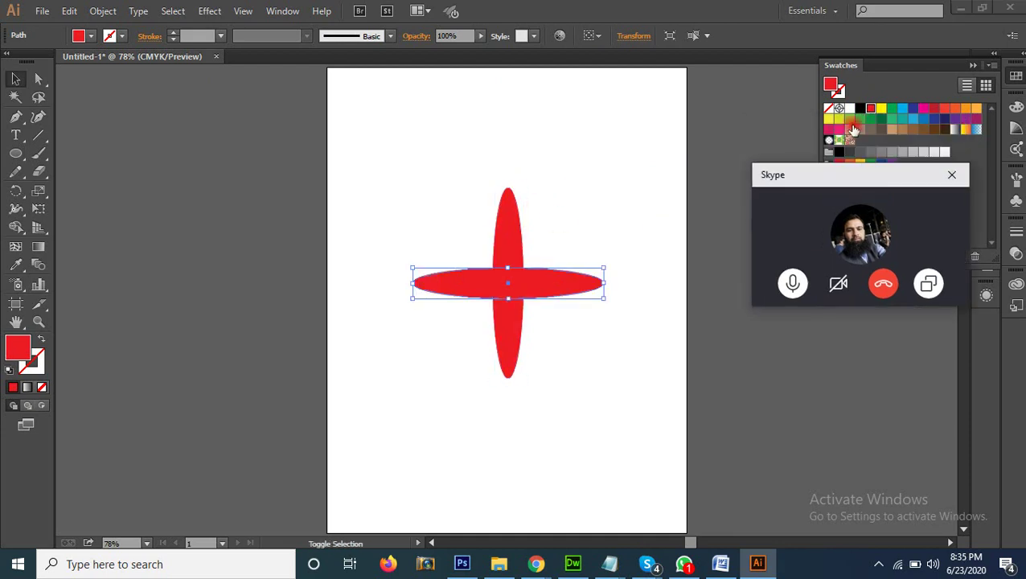
{"action": "left_click", "coordinate": [850, 118]}
{"action": "key", "text": "ctrl+a"}
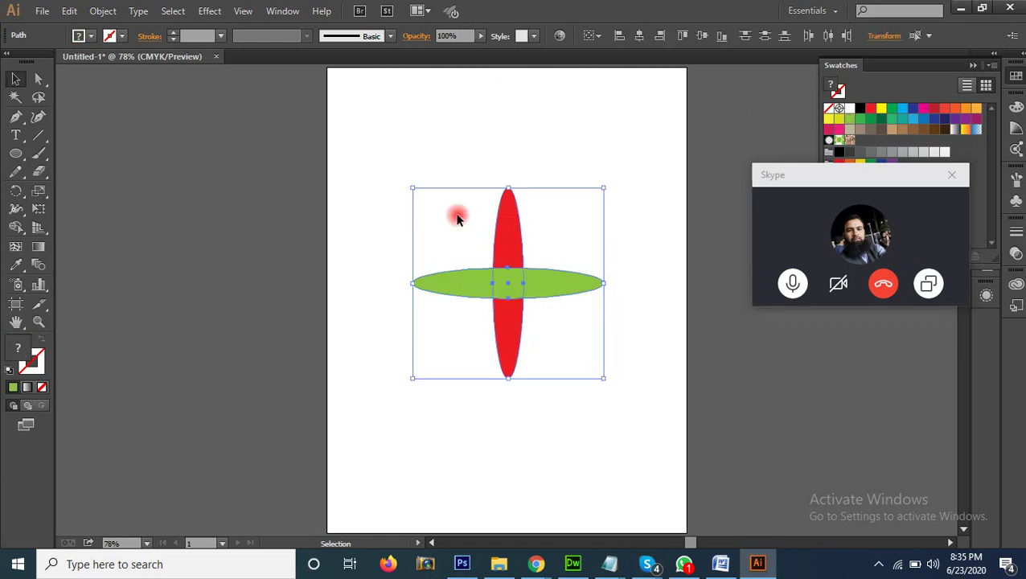
{"action": "left_click", "coordinate": [209, 13]}
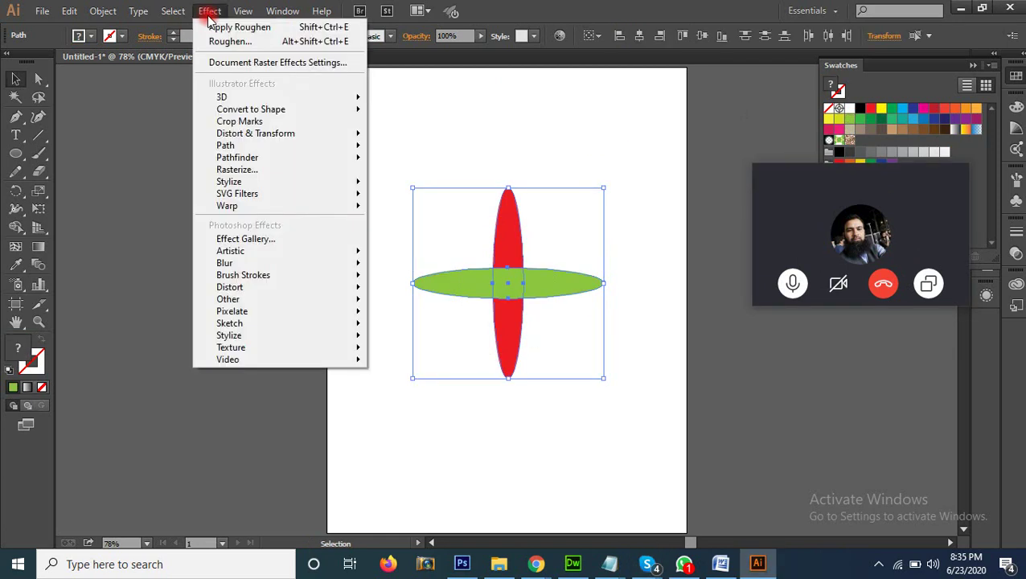
{"action": "mouse_move", "coordinate": [354, 133]}
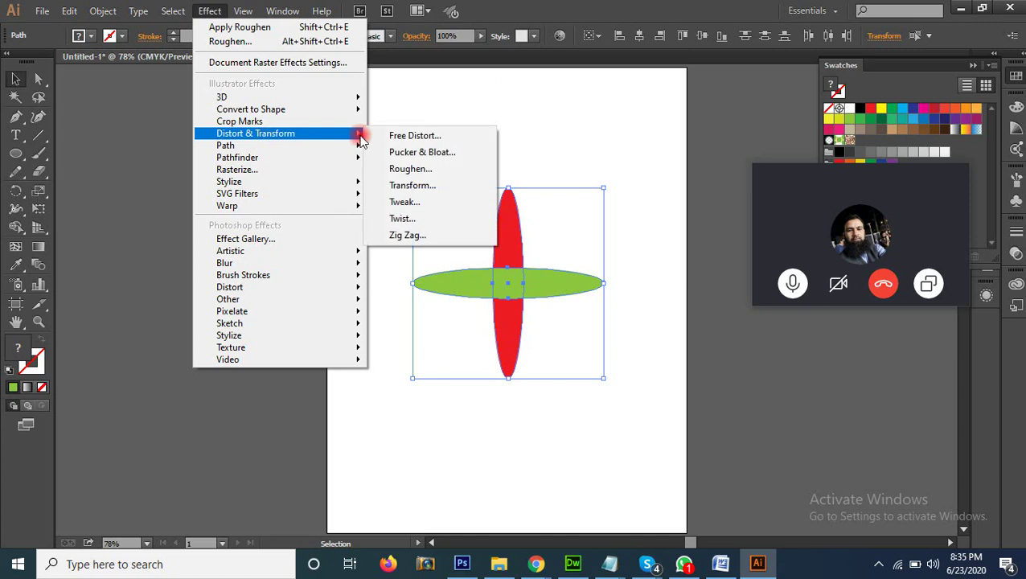
{"action": "left_click", "coordinate": [414, 202]}
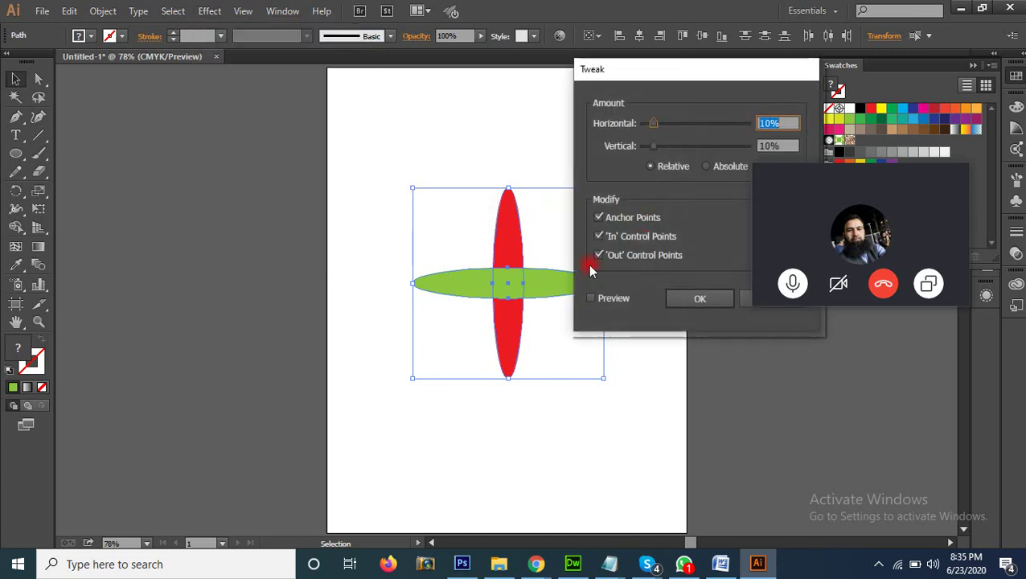
{"action": "left_click_drag", "start_coordinate": [625, 77], "coordinate": [389, 79]}
{"action": "left_click", "coordinate": [537, 302]}
Apply the Twist effect with a 360° angle to the two crossed ellipses, with preview on.
{"action": "left_click", "coordinate": [209, 10]}
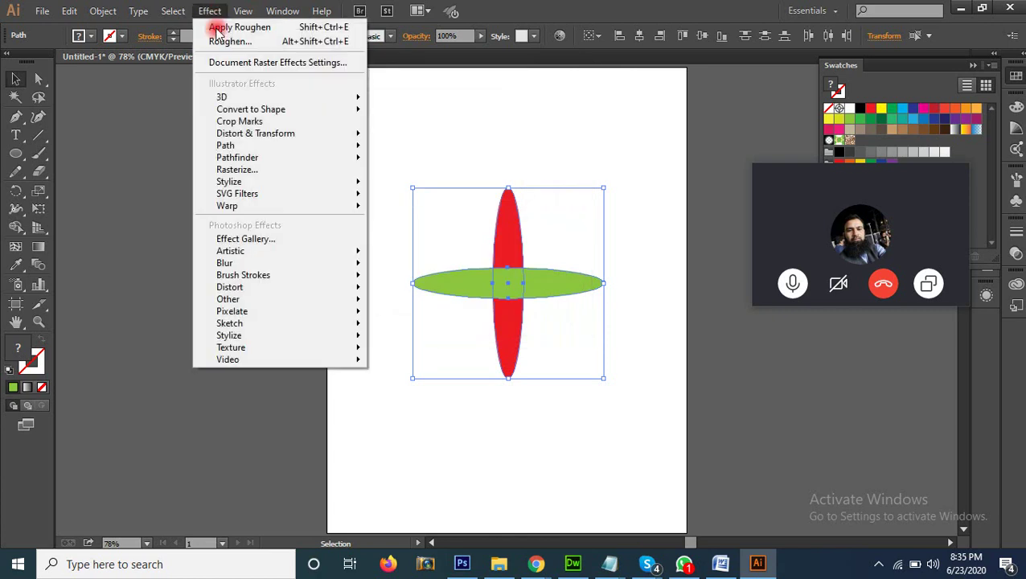
{"action": "mouse_move", "coordinate": [286, 133]}
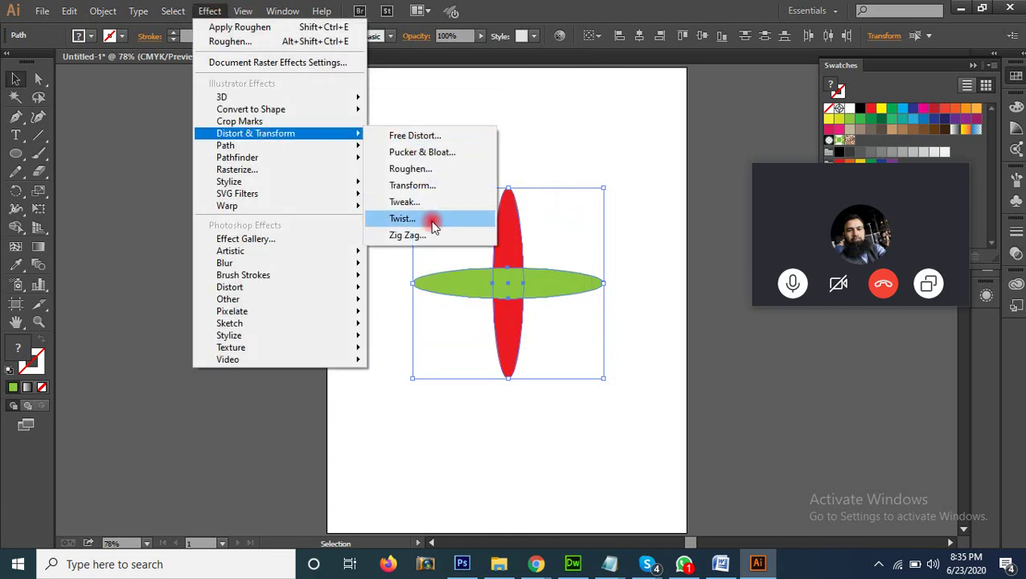
{"action": "left_click", "coordinate": [434, 220]}
{"action": "left_click_drag", "start_coordinate": [550, 236], "coordinate": [775, 114]}
{"action": "left_click", "coordinate": [673, 171]}
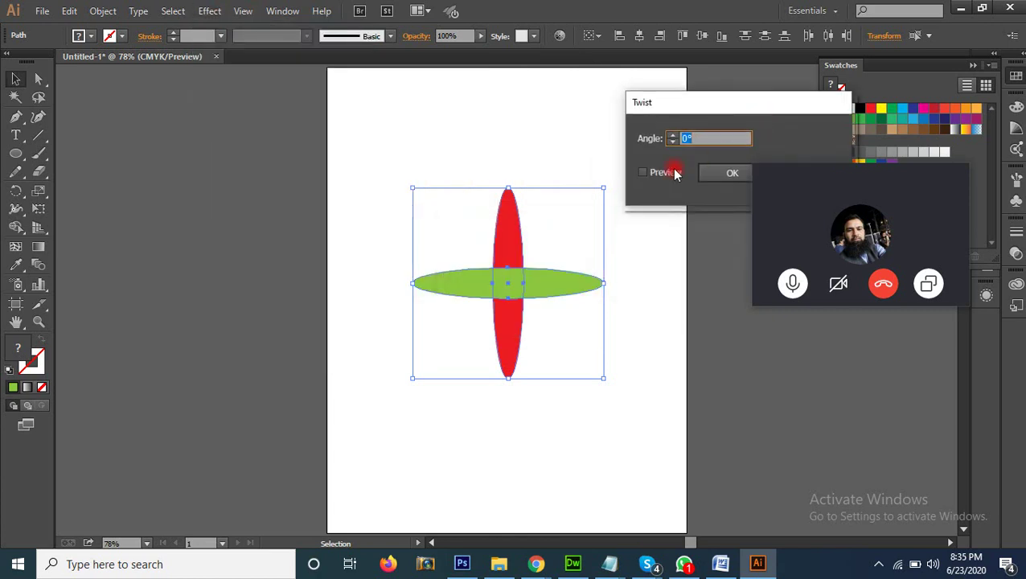
{"action": "double_click", "coordinate": [672, 139]}
{"action": "type", "text": "360"}
{"action": "left_click_drag", "start_coordinate": [710, 101], "coordinate": [186, 174]}
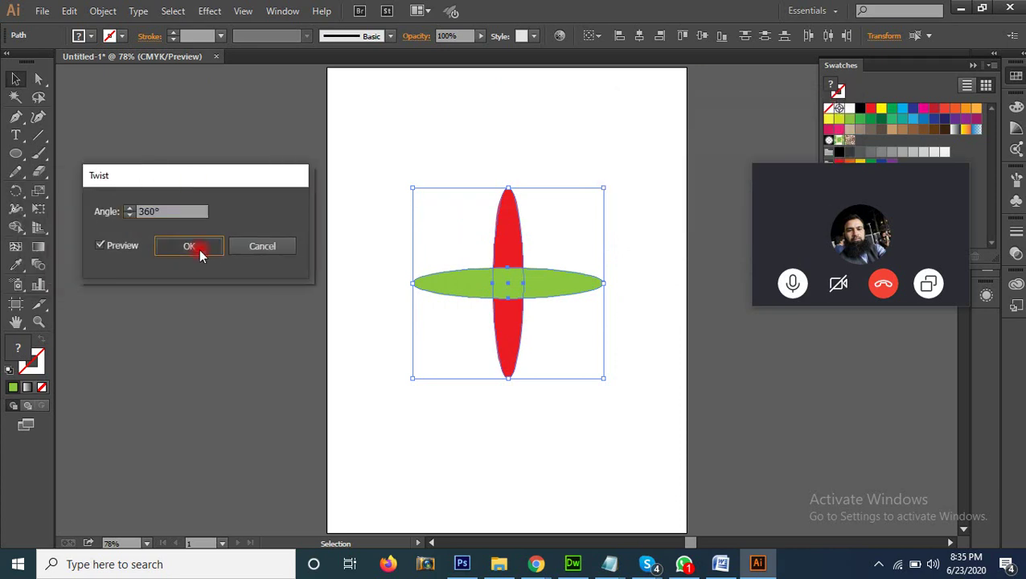
{"action": "left_click", "coordinate": [199, 252]}
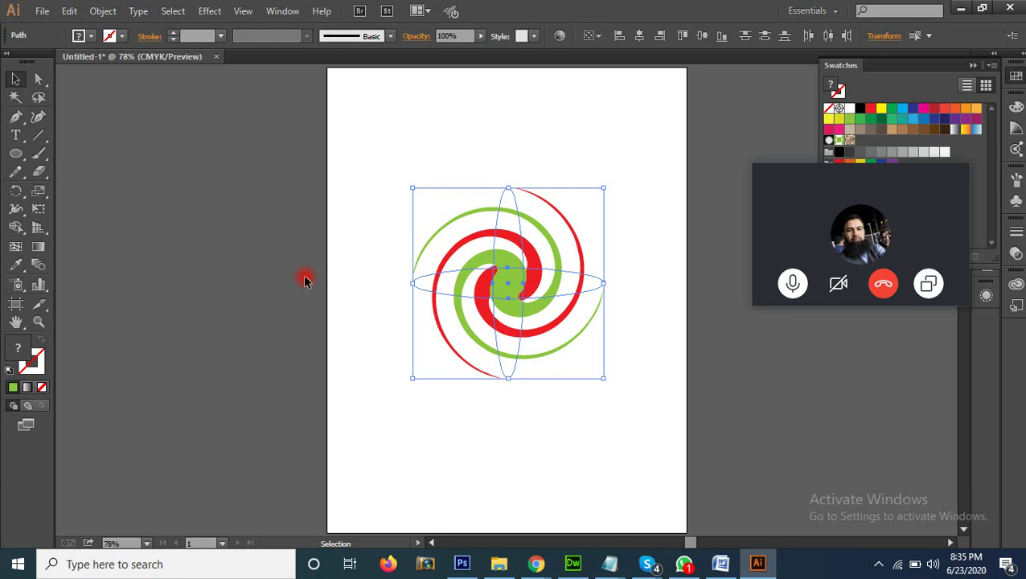
Reapply the last Twist effect several more times to wind the ellipses into a tight spiral.
{"action": "key", "text": "ctrl+shift+e"}
{"action": "key", "text": "ctrl+shift+e"}
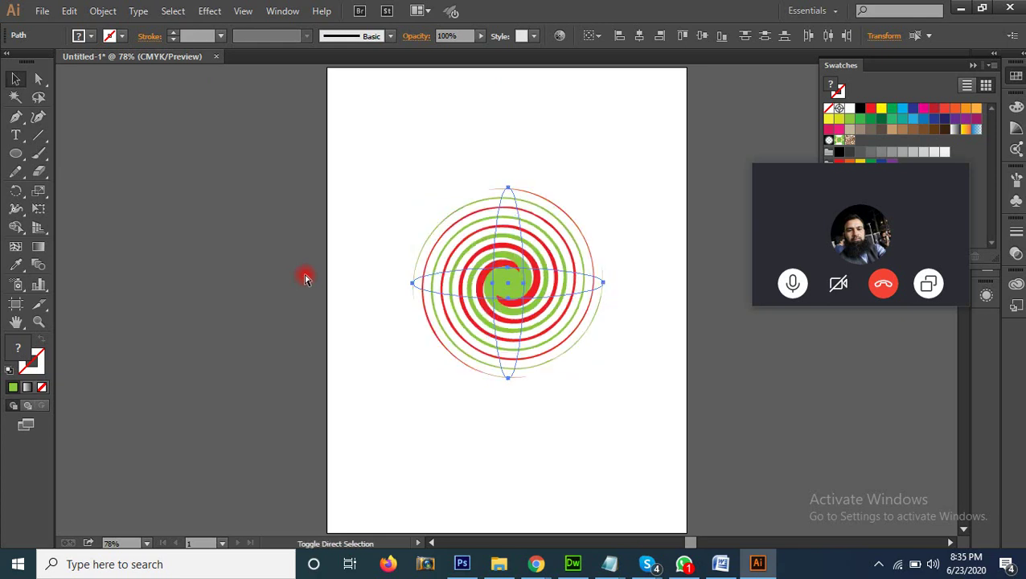
{"action": "key", "text": "ctrl+shift+e"}
{"action": "key", "text": "ctrl+shift+e"}
{"action": "key", "text": "ctrl+shift+e"}
{"action": "key", "text": "ctrl+shift+e"}
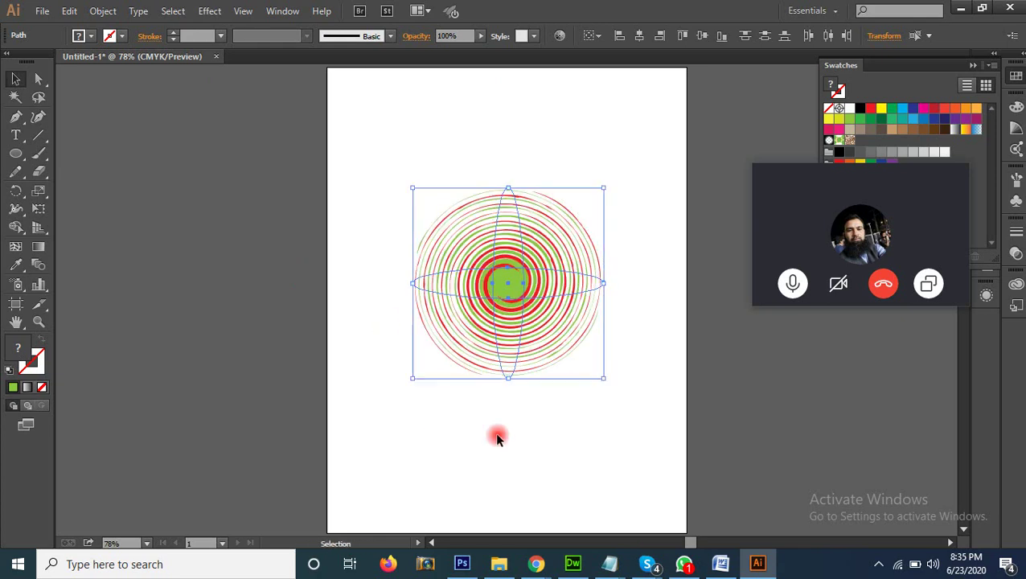
Expand the appearance of the red and green spiral into real paths and deselect it.
{"action": "left_click", "coordinate": [624, 400]}
{"action": "left_click_drag", "start_coordinate": [530, 434], "coordinate": [388, 203]}
{"action": "left_click", "coordinate": [103, 10]}
{"action": "left_click", "coordinate": [165, 189]}
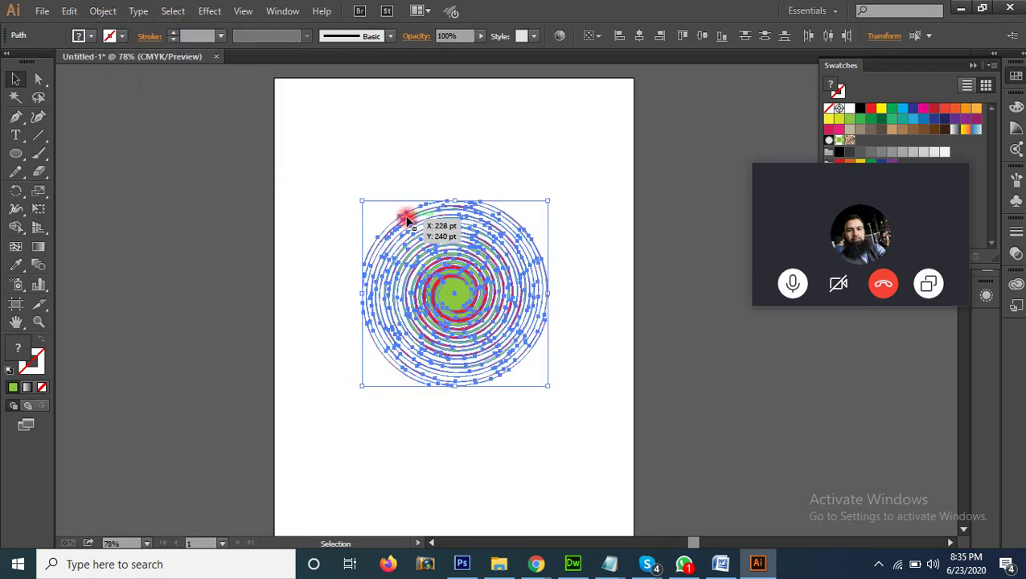
{"action": "left_click_drag", "start_coordinate": [593, 434], "coordinate": [623, 385]}
{"action": "left_click", "coordinate": [613, 367]}
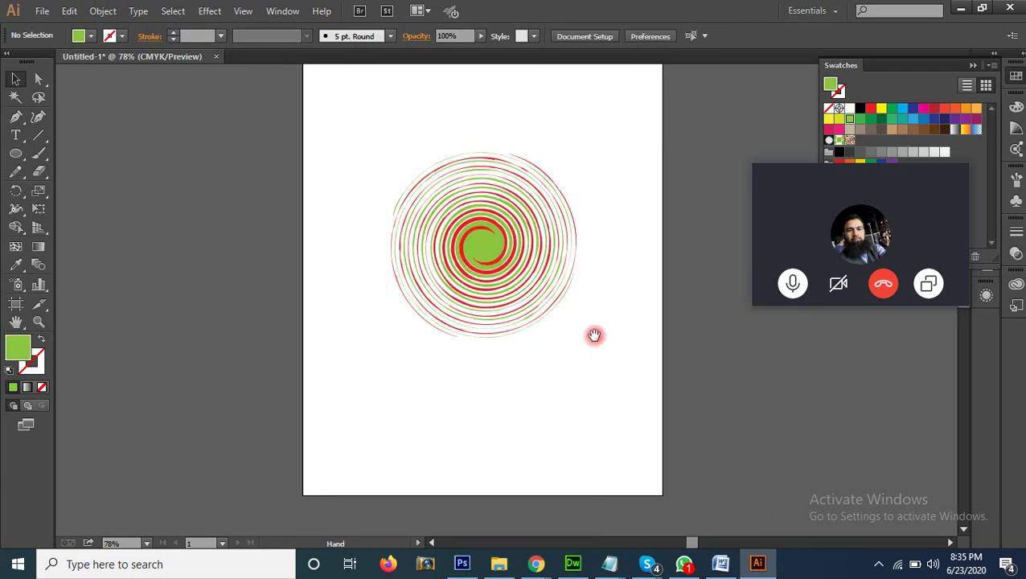
{"action": "left_click_drag", "start_coordinate": [594, 336], "coordinate": [590, 364]}
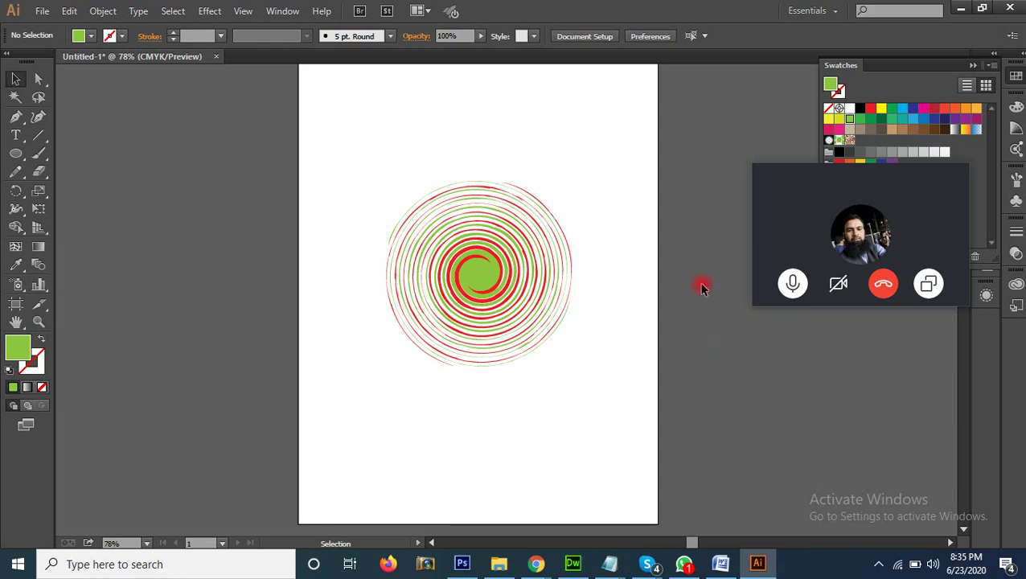
Delete the spiral and draw a straight vertical line with a light blue fill in the middle of the artboard.
{"action": "left_click_drag", "start_coordinate": [583, 224], "coordinate": [367, 367]}
{"action": "key", "text": "Delete"}
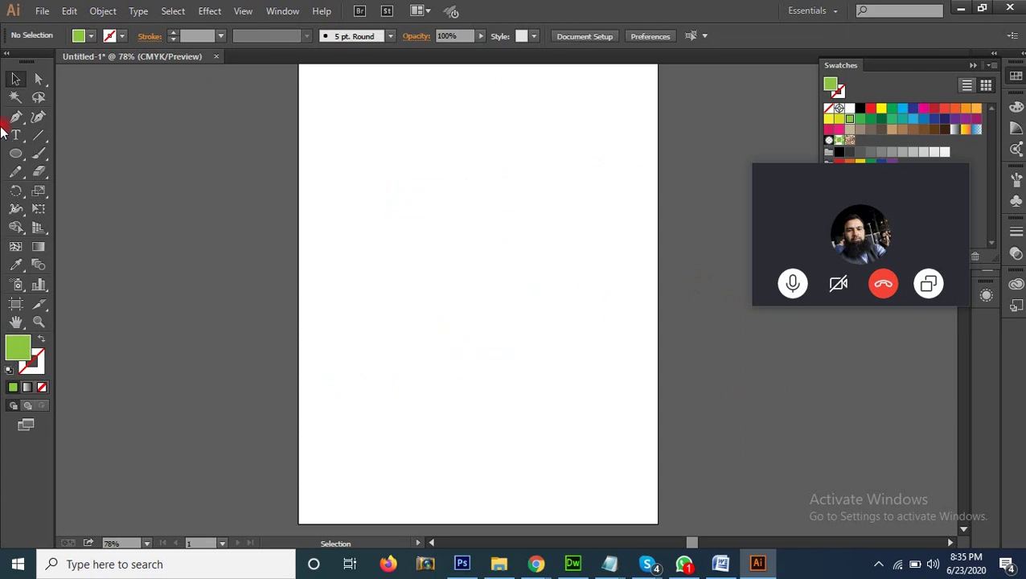
{"action": "left_click", "coordinate": [31, 138]}
{"action": "mouse_move", "coordinate": [435, 246]}
{"action": "left_mouse_down"}
{"action": "mouse_move", "coordinate": [449, 265]}
{"action": "mouse_move", "coordinate": [456, 430]}
{"action": "left_mouse_up"}
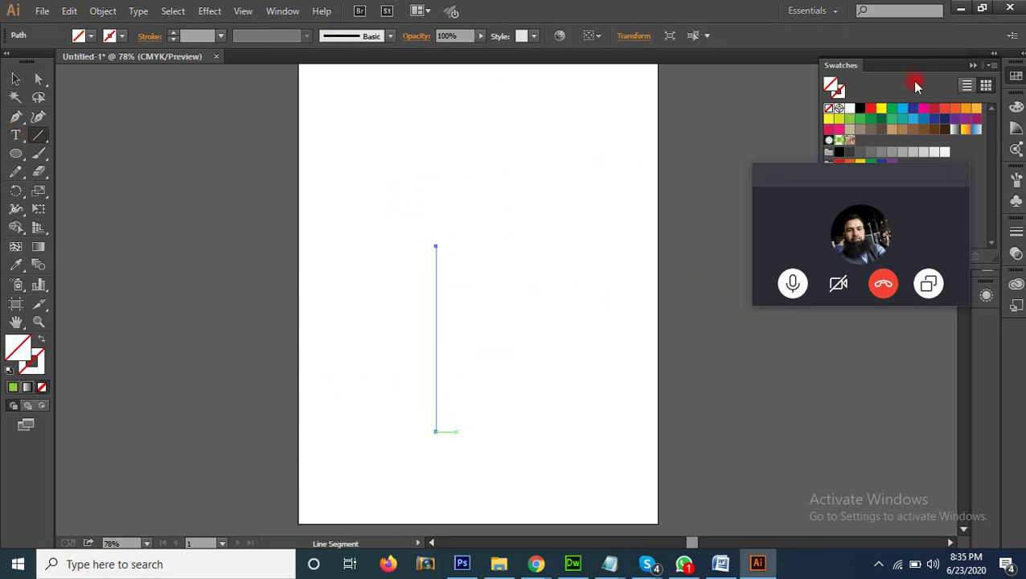
{"action": "left_click", "coordinate": [901, 110]}
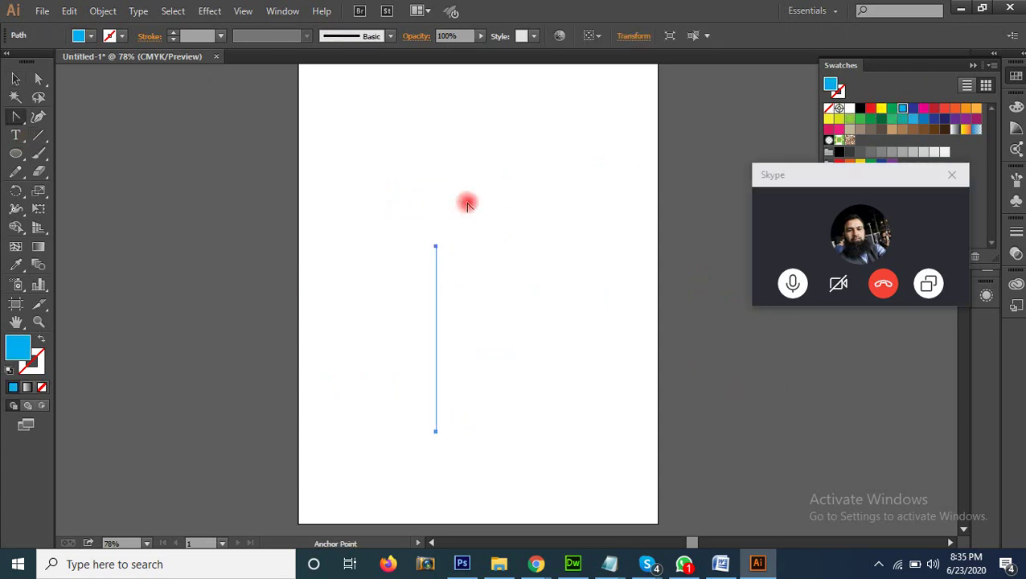
Add a copy of the vertical line rotated 90° to form a cross, and give it a dark blue stroke without fill.
{"action": "key", "text": "v"}
{"action": "left_click_drag", "start_coordinate": [511, 233], "coordinate": [383, 369]}
{"action": "key", "text": "a"}
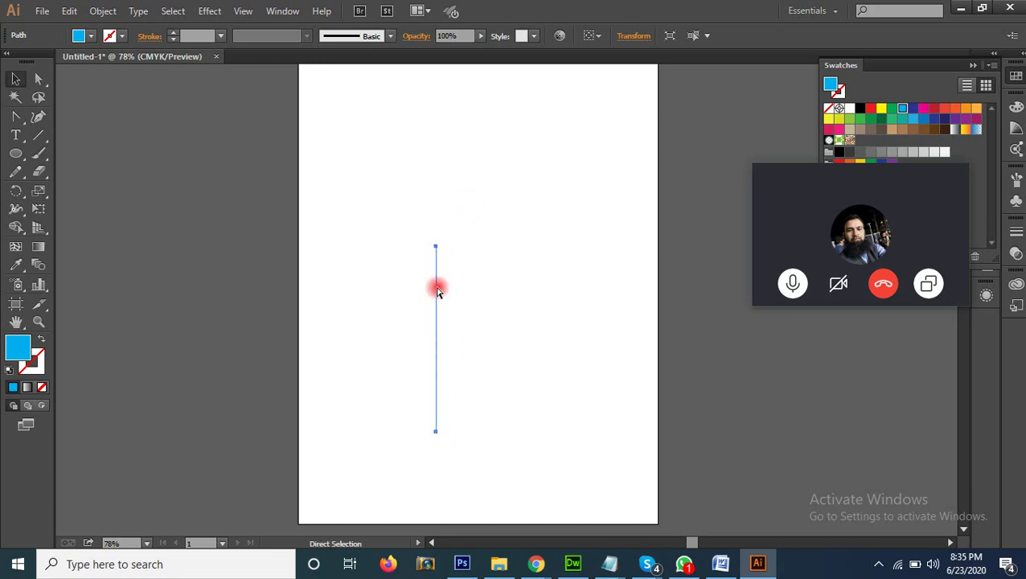
{"action": "key", "text": "v"}
{"action": "left_click_drag", "start_coordinate": [450, 239], "coordinate": [504, 350]}
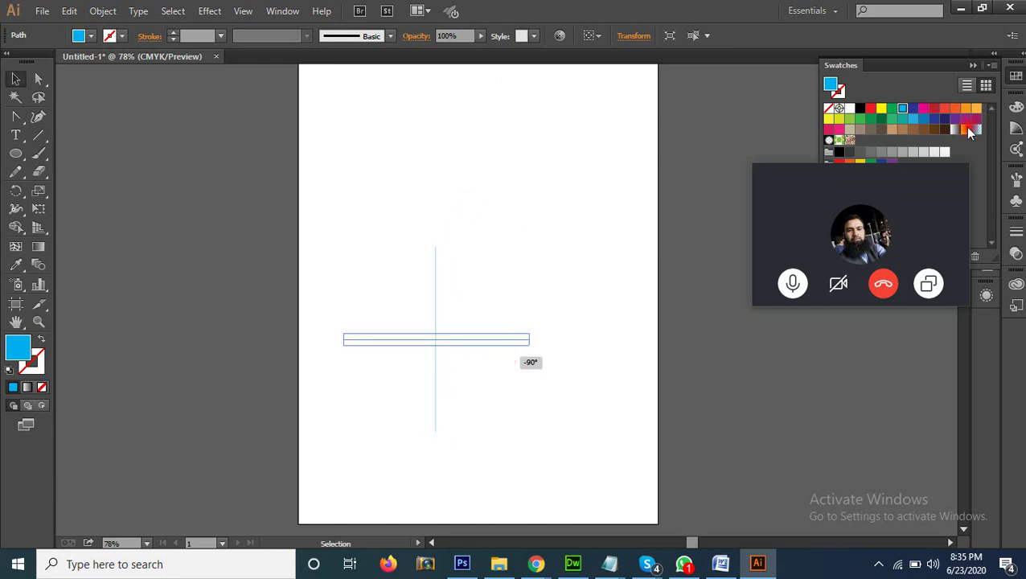
{"action": "left_click", "coordinate": [948, 121]}
{"action": "key", "text": "shift+x"}
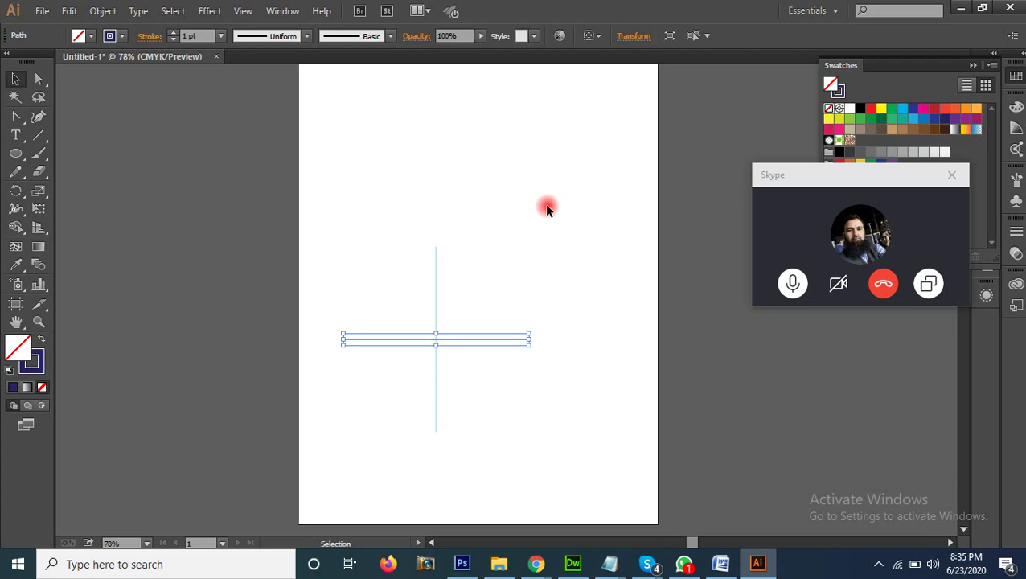
Swap fill and stroke on the vertical line so it has a light blue stroke.
{"action": "left_click_drag", "start_coordinate": [341, 246], "coordinate": [538, 431]}
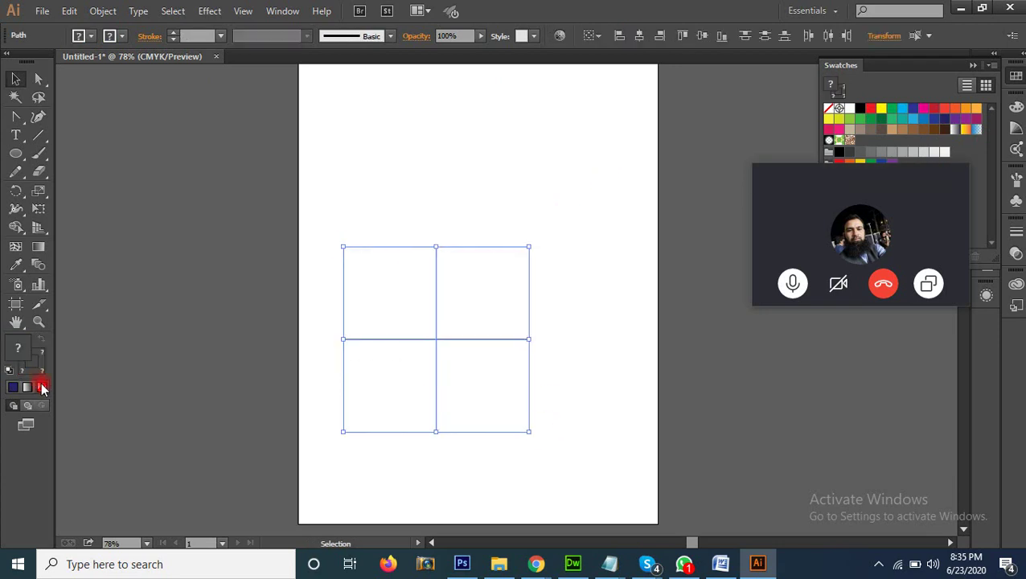
{"action": "left_click_drag", "start_coordinate": [377, 261], "coordinate": [496, 296]}
{"action": "key", "text": "shift+x"}
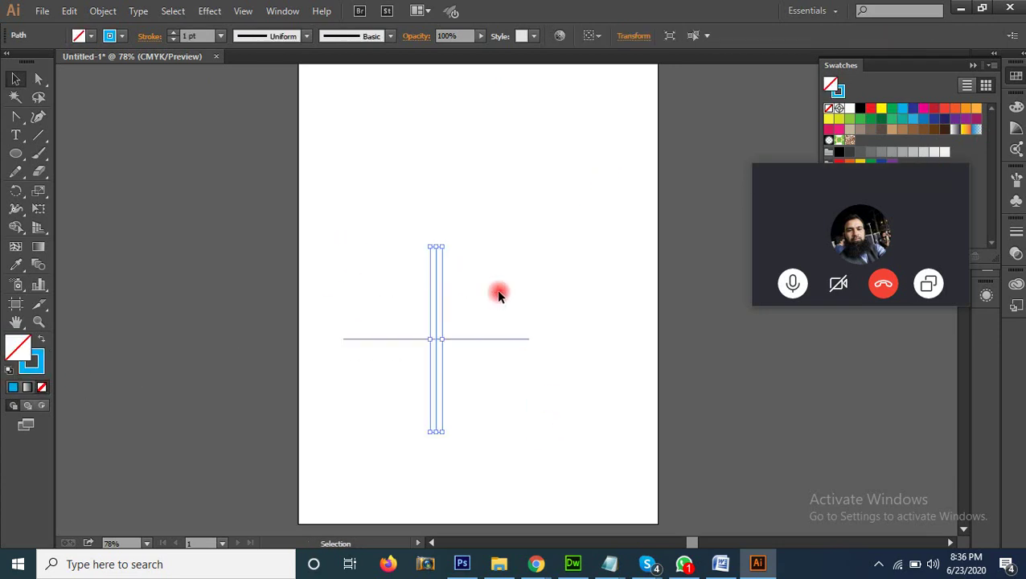
Twist both crossed lines together into a dense multi-turn spiral and deselect it.
{"action": "left_click", "coordinate": [324, 274]}
{"action": "left_click_drag", "start_coordinate": [324, 275], "coordinate": [625, 415]}
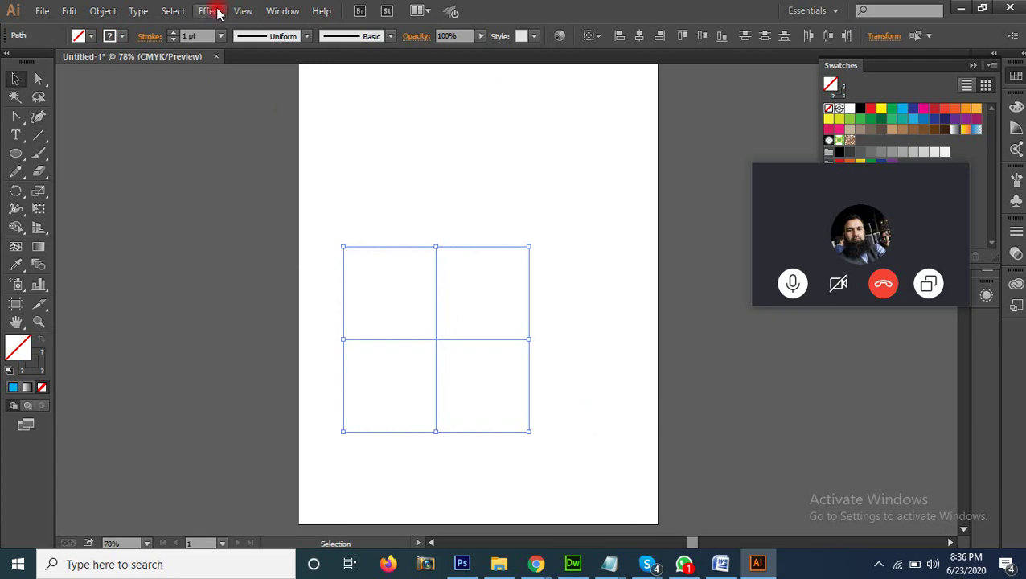
{"action": "left_click", "coordinate": [605, 143]}
{"action": "key", "text": "z"}
{"action": "left_click_drag", "start_coordinate": [312, 205], "coordinate": [625, 442]}
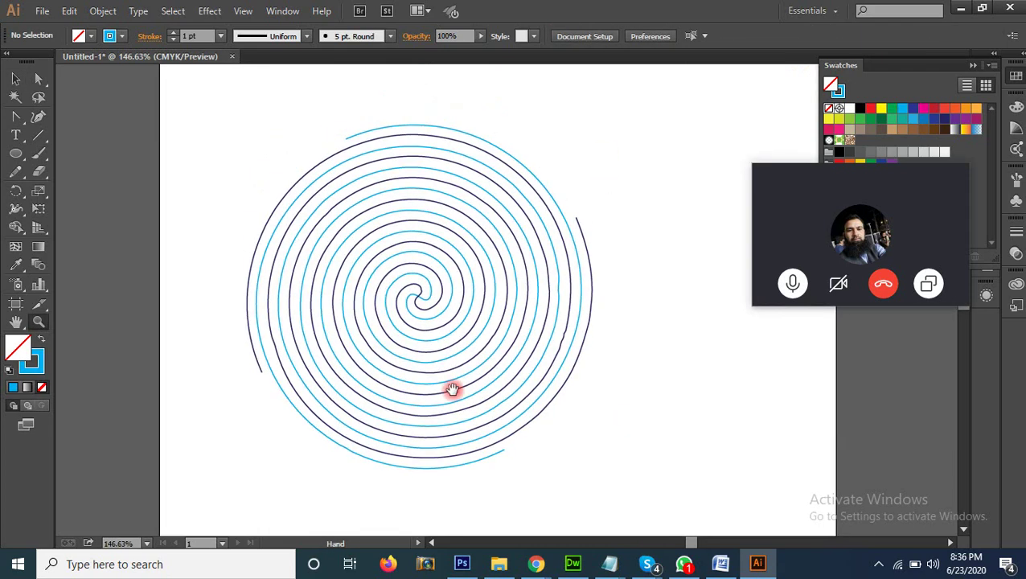
{"action": "key", "text": "v"}
{"action": "left_click_drag", "start_coordinate": [641, 242], "coordinate": [623, 300]}
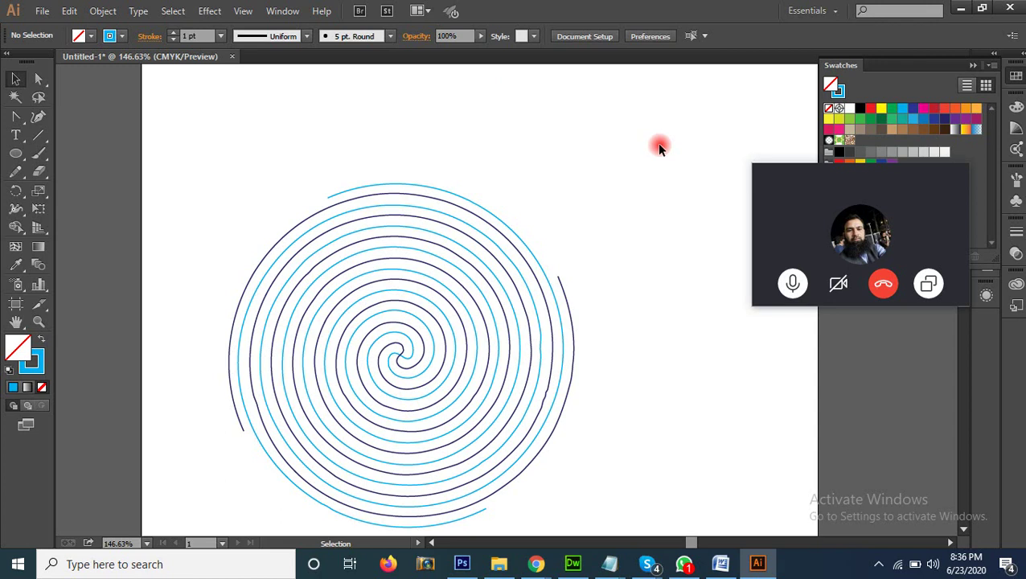
Delete all artwork and fit the artboard in the window.
{"action": "key", "text": "ctrl+a"}
{"action": "key", "text": "Delete"}
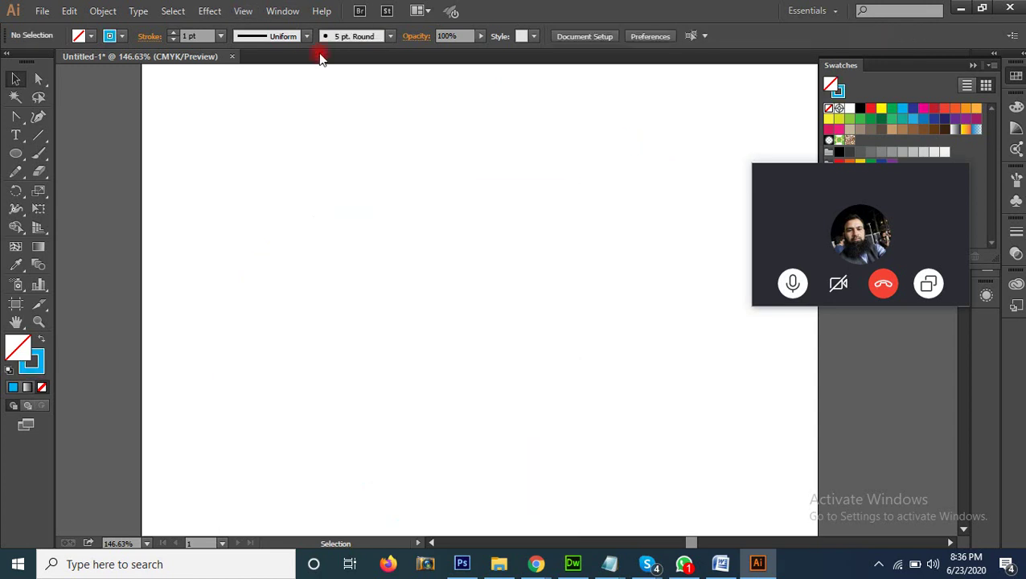
{"action": "key", "text": "ctrl+0"}
{"action": "left_click", "coordinate": [200, 12]}
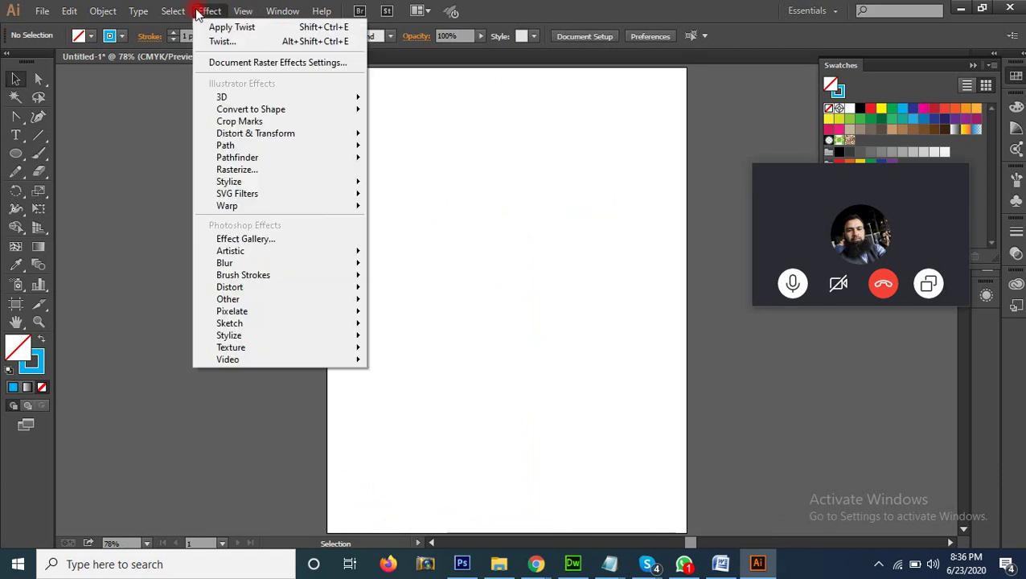
{"action": "mouse_move", "coordinate": [272, 133]}
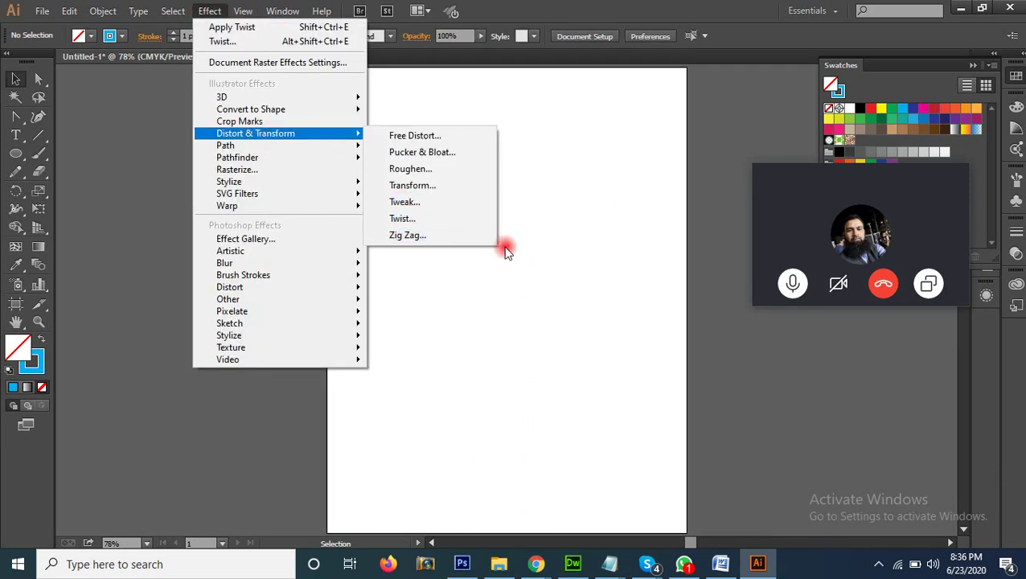
{"action": "left_click", "coordinate": [630, 10]}
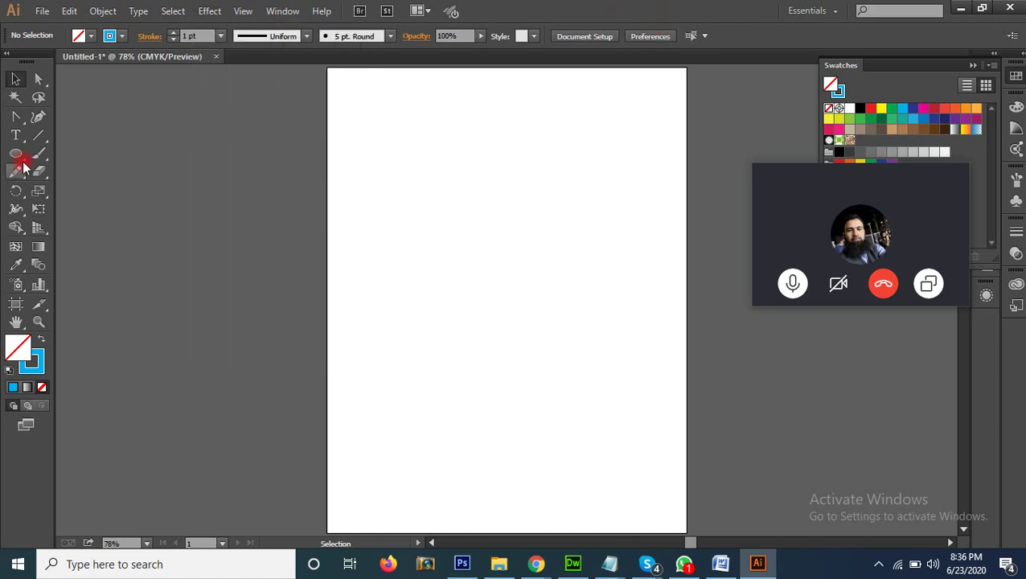
Draw a long horizontal line with a light blue stroke and move it to the middle of the artboard.
{"action": "left_click", "coordinate": [38, 135]}
{"action": "left_click_drag", "start_coordinate": [388, 251], "coordinate": [653, 252]}
{"action": "key", "text": "v"}
{"action": "mouse_move", "coordinate": [555, 258]}
{"action": "left_mouse_down"}
{"action": "mouse_move", "coordinate": [518, 280]}
{"action": "mouse_move", "coordinate": [532, 283]}
{"action": "left_mouse_up"}
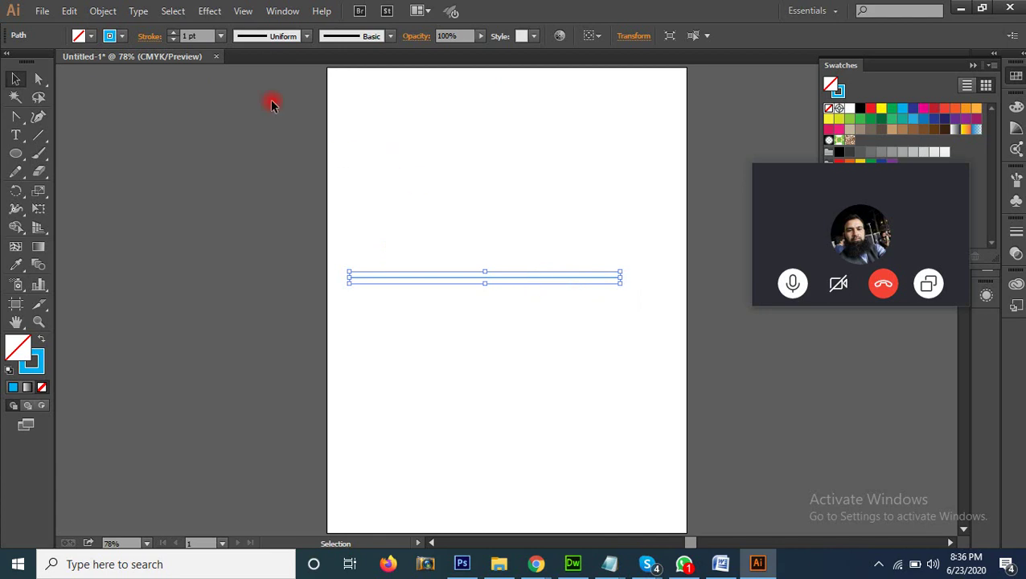
Start a Zig Zag effect on the horizontal line with preview on, an absolute size of 18 pt and 21 ridges per segment.
{"action": "left_click", "coordinate": [209, 11]}
{"action": "mouse_move", "coordinate": [282, 135]}
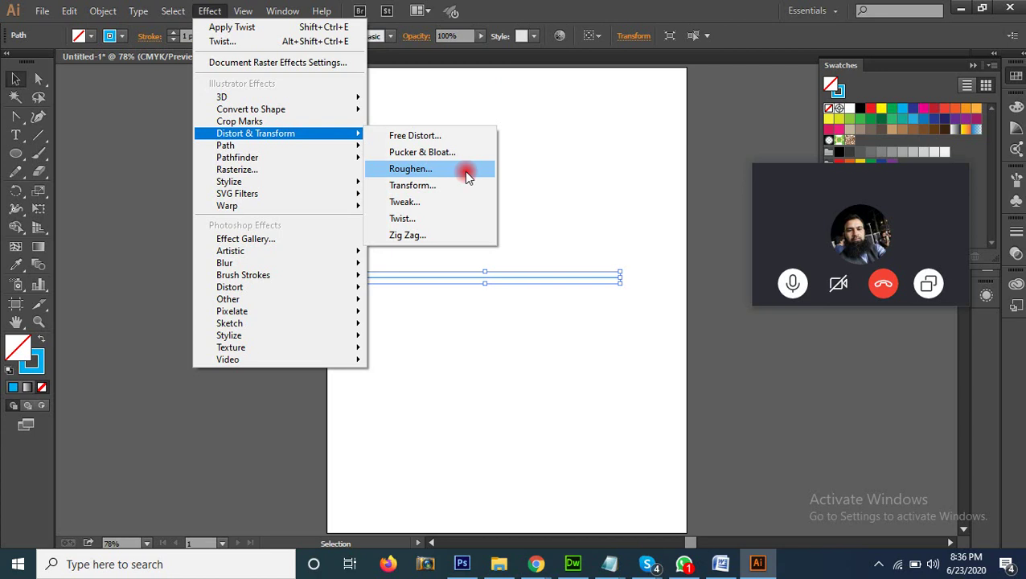
{"action": "left_click", "coordinate": [469, 237]}
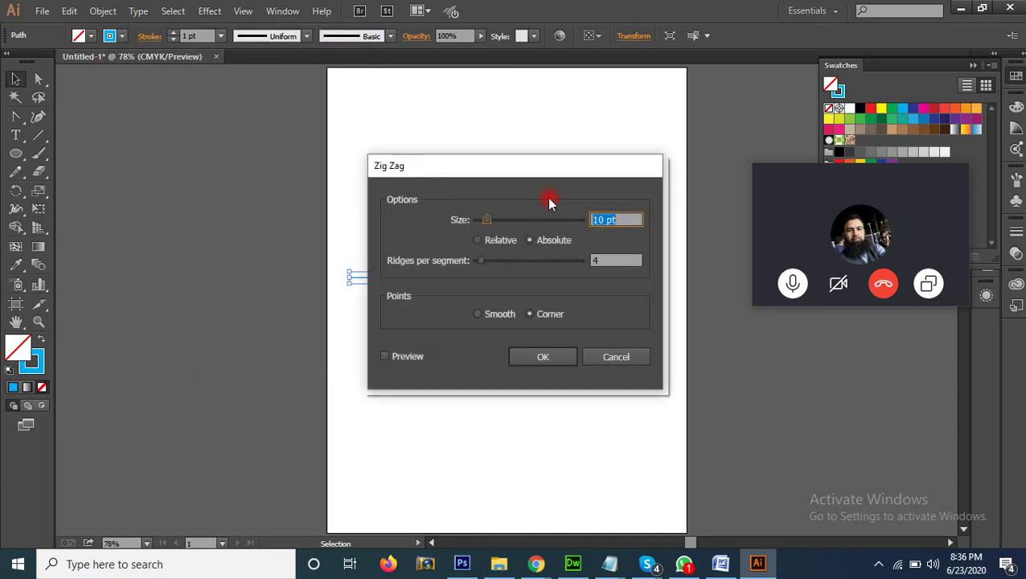
{"action": "left_click_drag", "start_coordinate": [473, 168], "coordinate": [736, 66]}
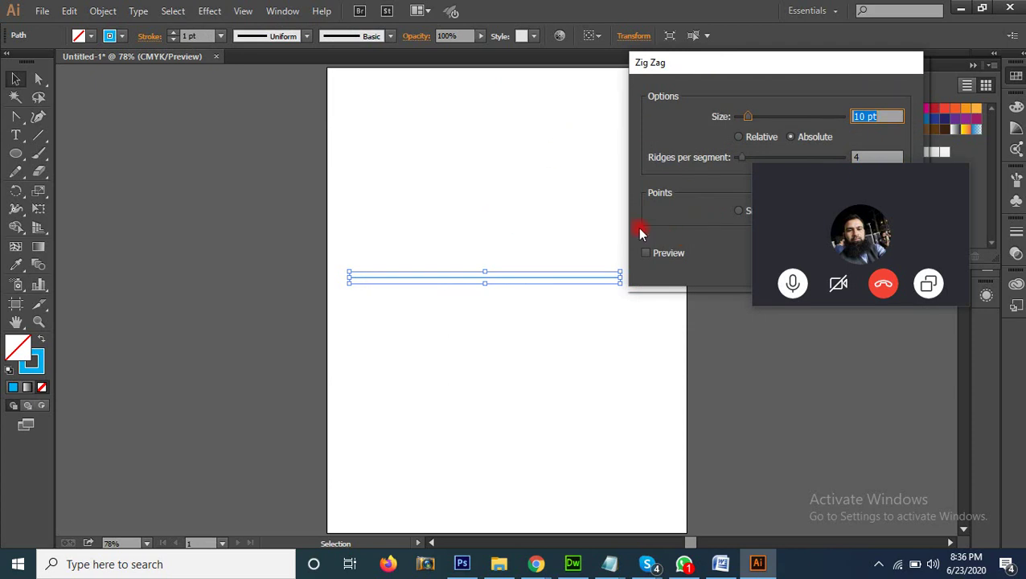
{"action": "left_click_drag", "start_coordinate": [756, 67], "coordinate": [160, 97]}
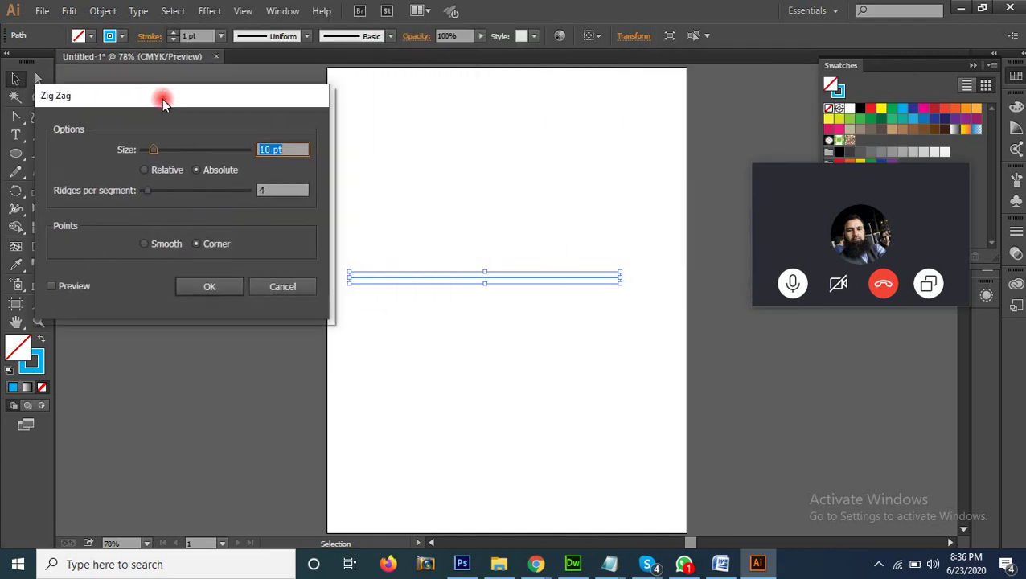
{"action": "left_click", "coordinate": [74, 287]}
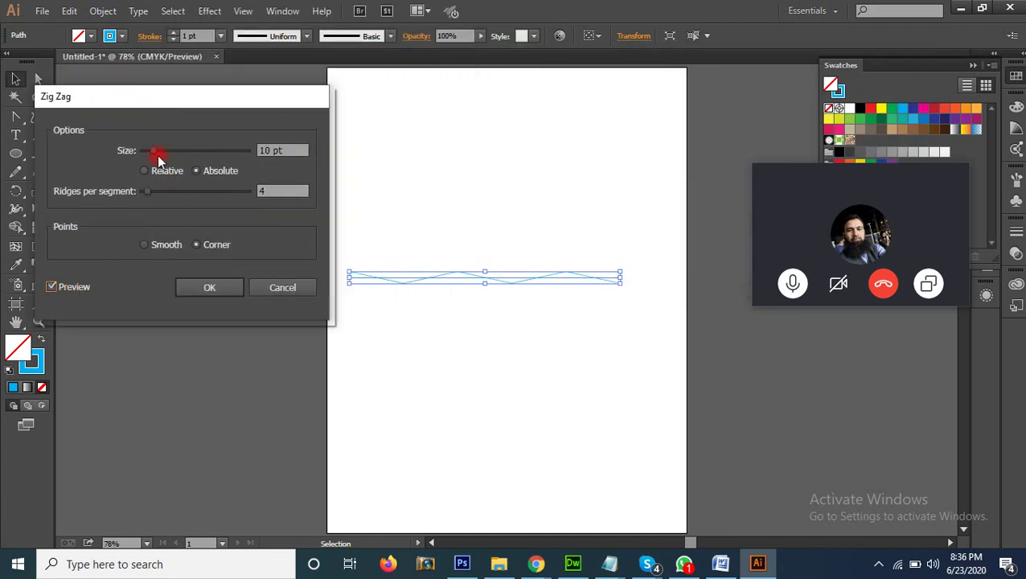
{"action": "left_click_drag", "start_coordinate": [156, 152], "coordinate": [162, 150]}
{"action": "left_click_drag", "start_coordinate": [143, 201], "coordinate": [166, 196]}
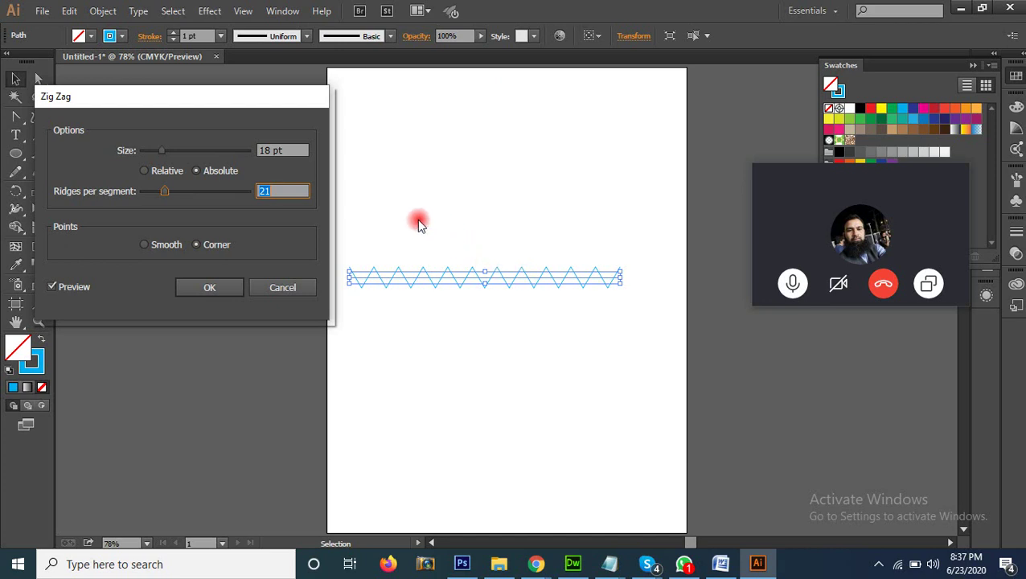
Switch the Zig Zag points to Smooth, raise the ridges per segment to 54 and apply the effect.
{"action": "left_click", "coordinate": [176, 192]}
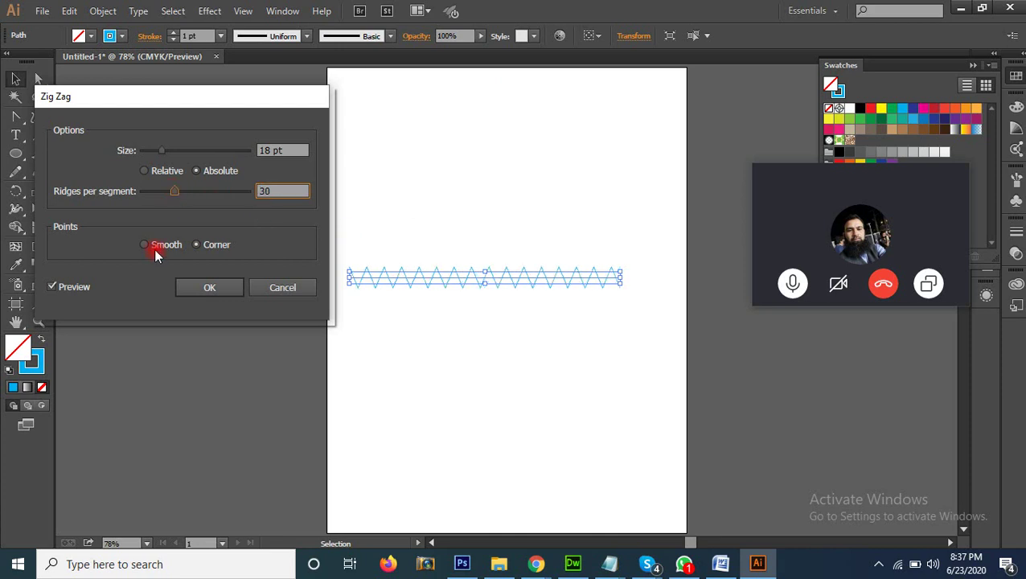
{"action": "left_click", "coordinate": [154, 249]}
{"action": "left_click", "coordinate": [193, 194]}
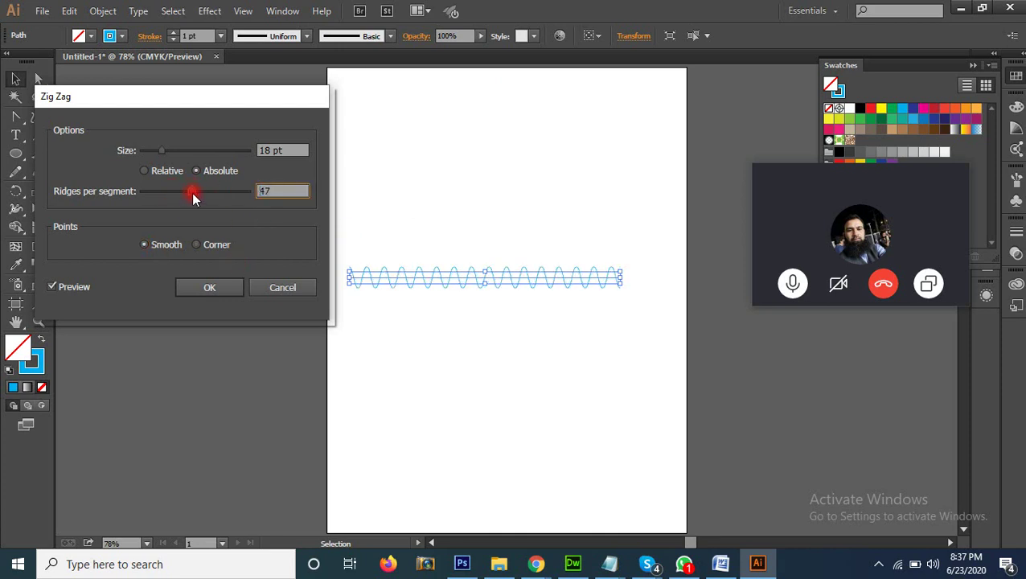
{"action": "left_click_drag", "start_coordinate": [194, 195], "coordinate": [200, 197]}
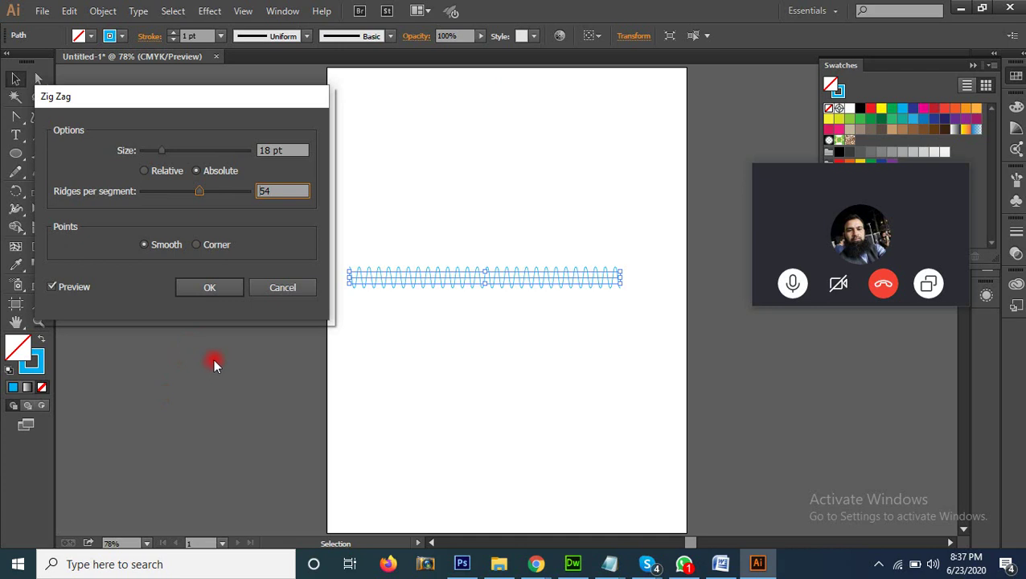
{"action": "left_click", "coordinate": [211, 287]}
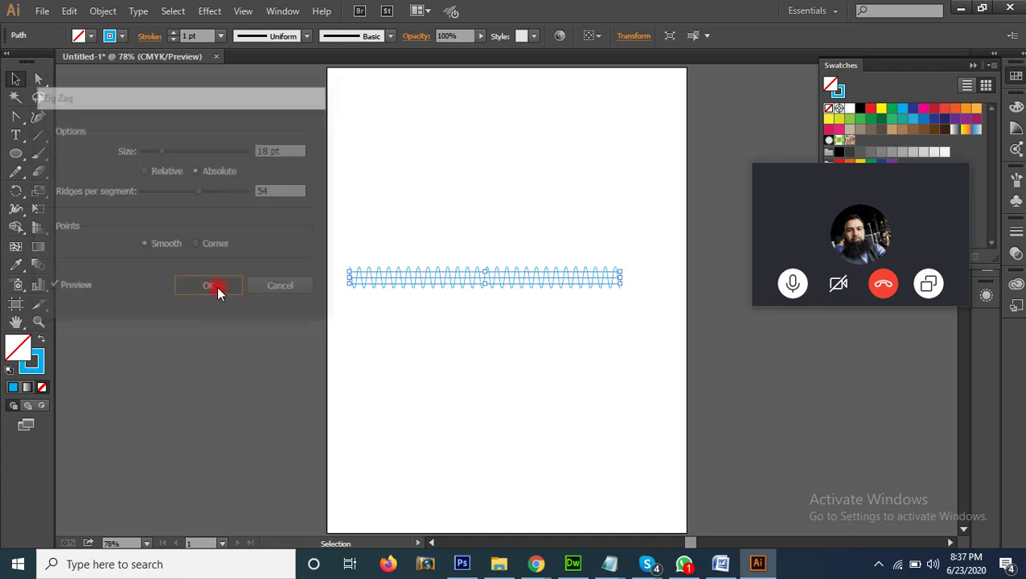
Expand the appearance of the zigzagged line into an editable wavy path.
{"action": "key", "text": "z"}
{"action": "left_click_drag", "start_coordinate": [429, 277], "coordinate": [763, 369]}
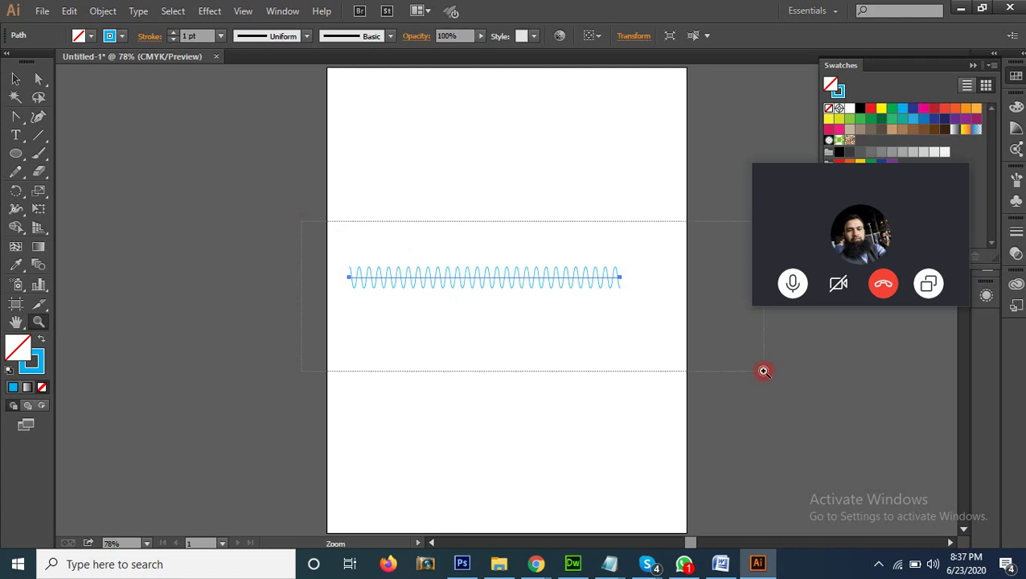
{"action": "key", "text": "v"}
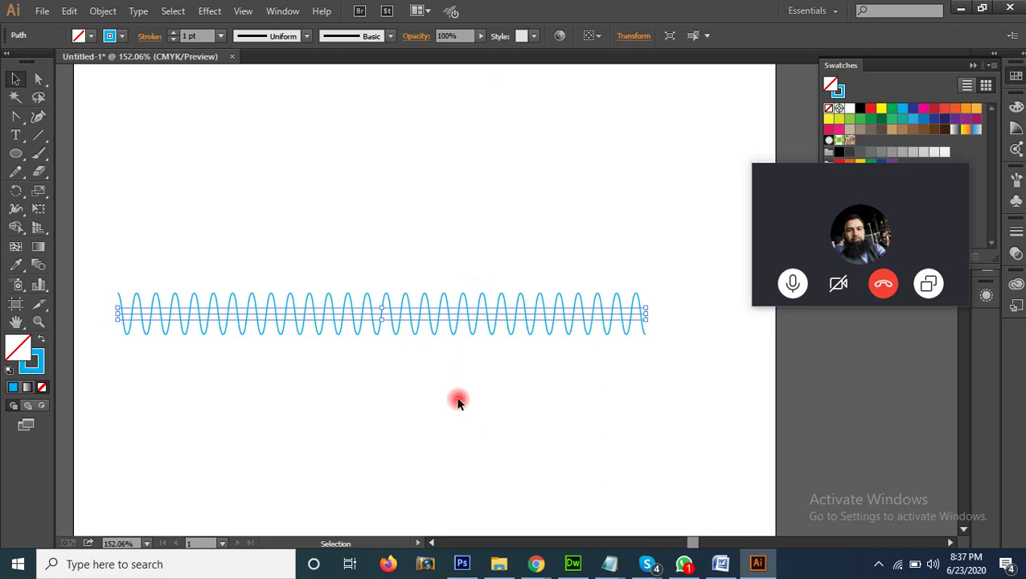
{"action": "key", "text": "ctrl+alt"}
{"action": "left_click", "coordinate": [103, 10]}
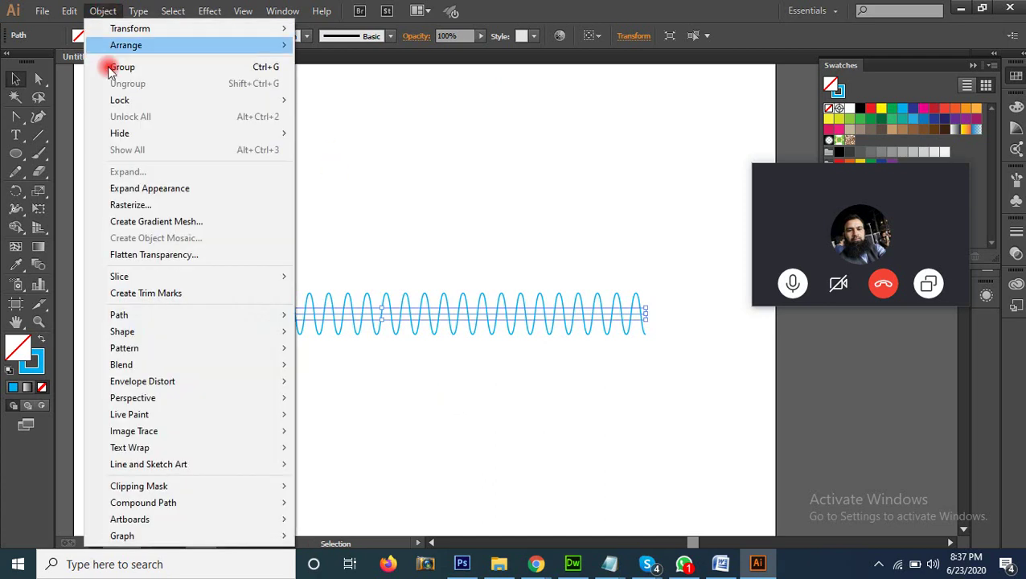
{"action": "left_click", "coordinate": [136, 189]}
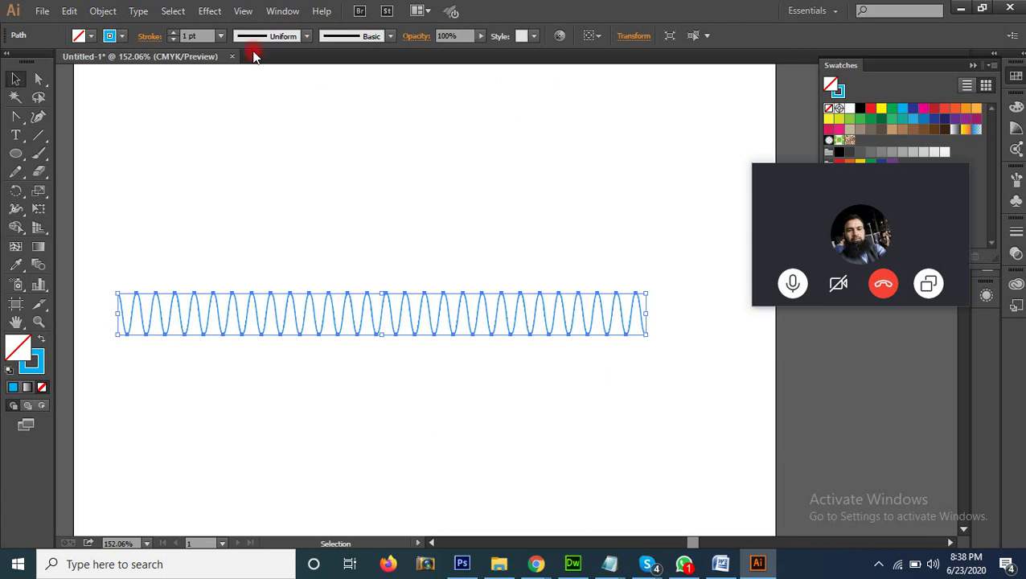
Set the wavy path's stroke weight to 4 pt.
{"action": "left_click", "coordinate": [187, 36]}
{"action": "key", "text": "Up"}
{"action": "key", "text": "Up"}
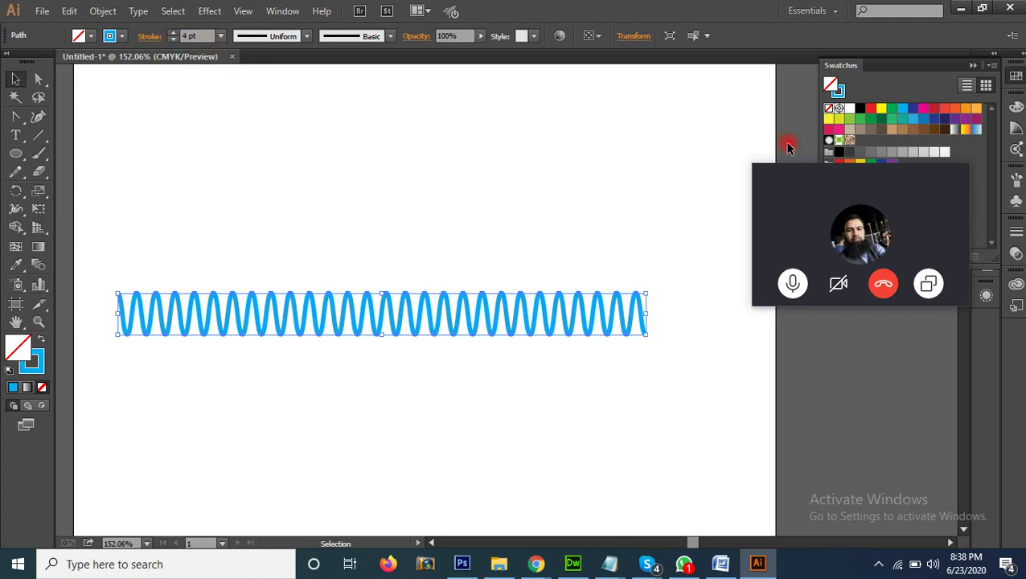
Give the wavy path's stroke the white-to-black gradient swatch and set its fill to none.
{"action": "mouse_move", "coordinate": [763, 211]}
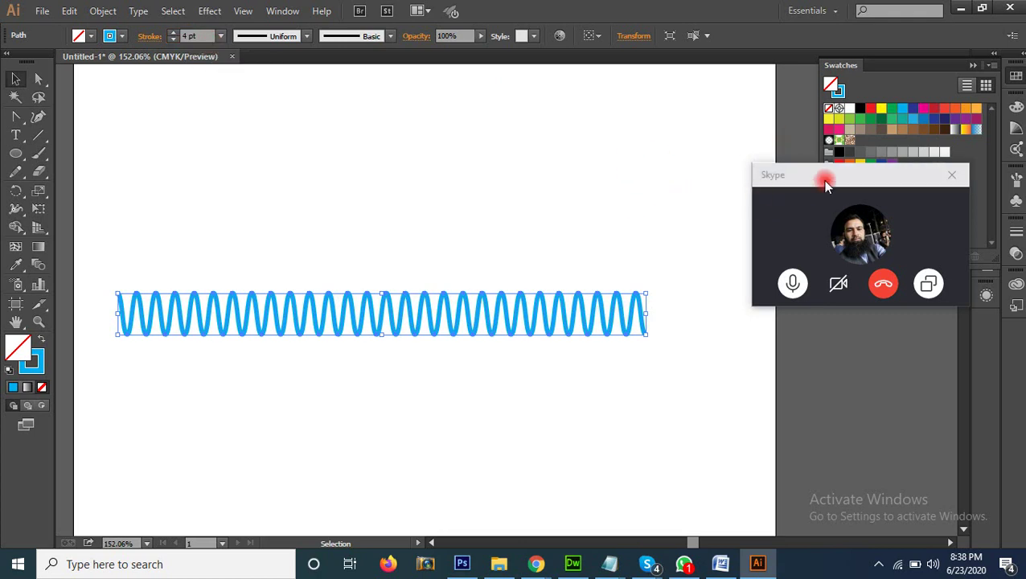
{"action": "left_click_drag", "start_coordinate": [824, 177], "coordinate": [825, 259]}
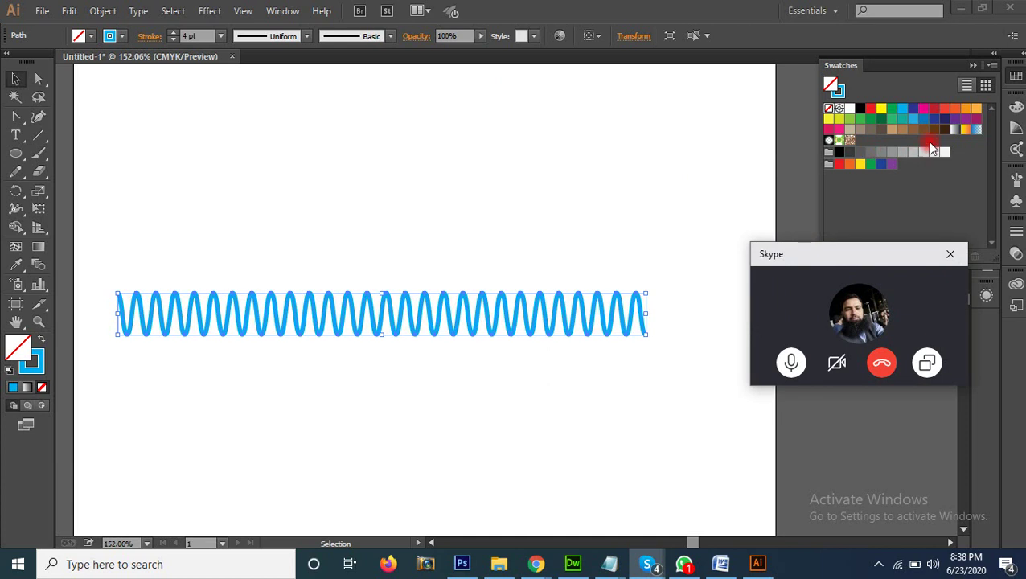
{"action": "left_click", "coordinate": [958, 130]}
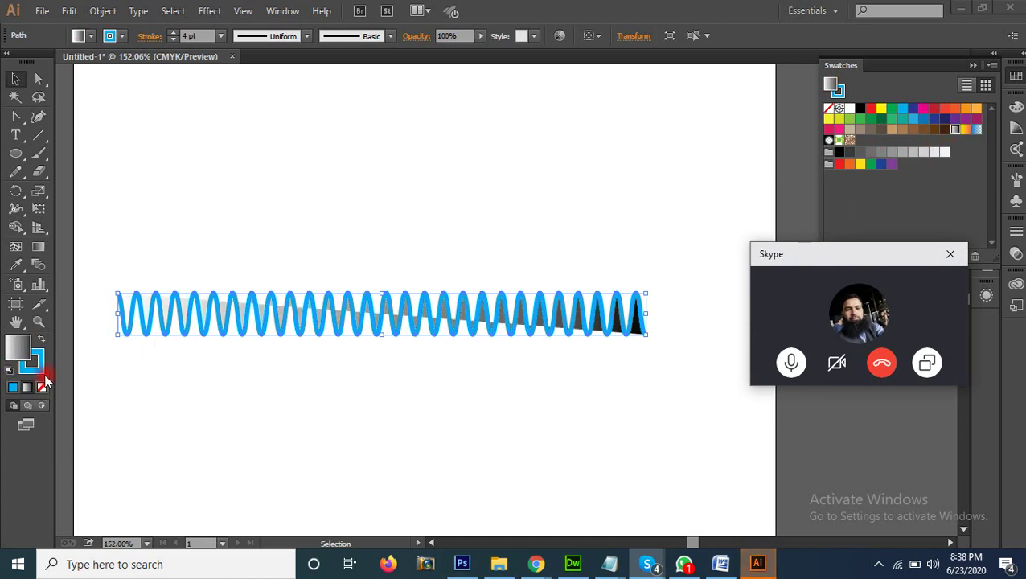
{"action": "left_click", "coordinate": [41, 340]}
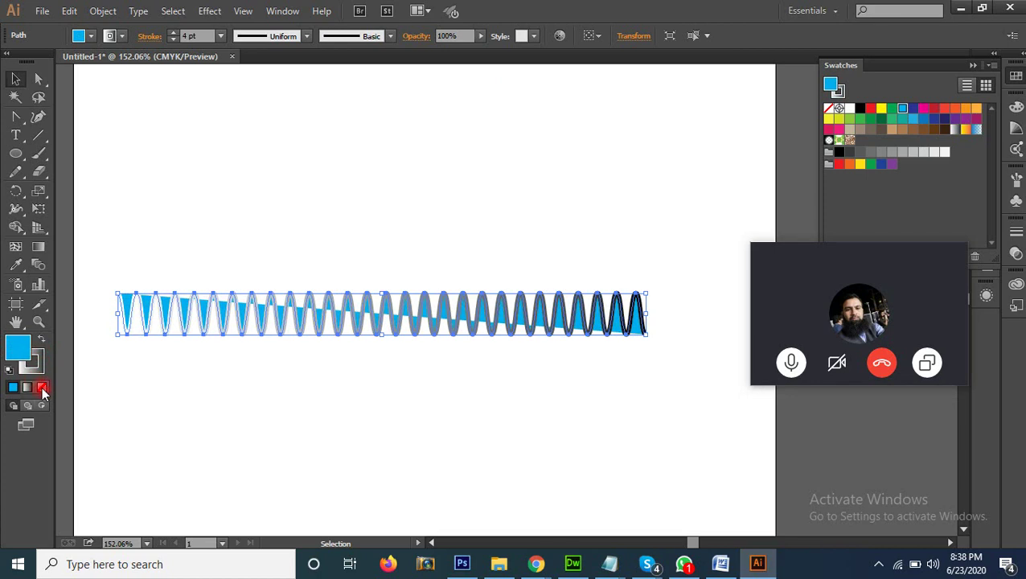
{"action": "left_click", "coordinate": [42, 387]}
{"action": "left_click", "coordinate": [447, 413]}
{"action": "left_click_drag", "start_coordinate": [474, 243], "coordinate": [431, 372]}
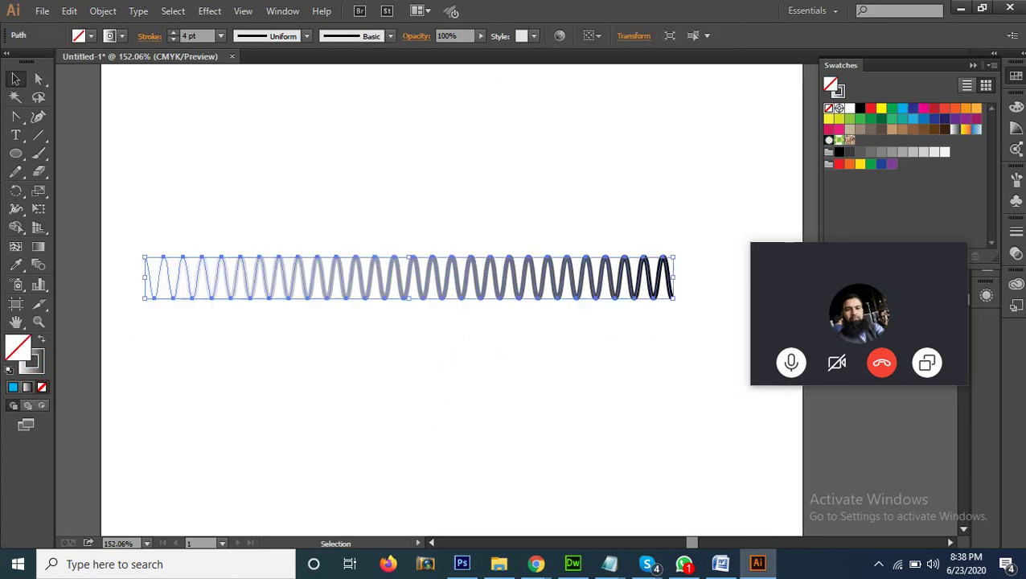
Close the floating call window and set the stroke's gradient to Linear at a 90° angle.
{"action": "left_click", "coordinate": [951, 254]}
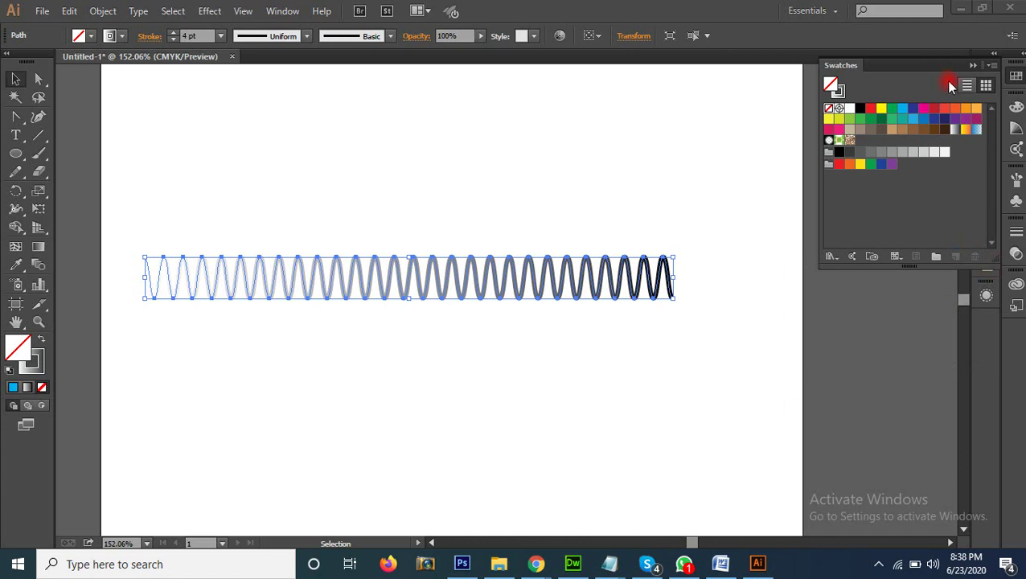
{"action": "left_click", "coordinate": [972, 67]}
{"action": "left_click", "coordinate": [987, 212]}
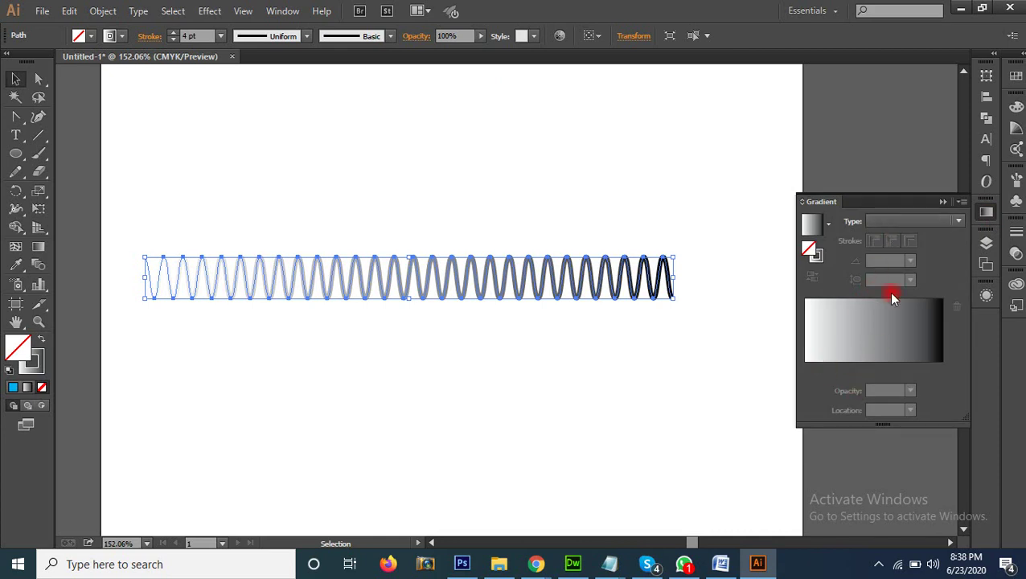
{"action": "left_click", "coordinate": [877, 324]}
{"action": "left_click", "coordinate": [898, 222]}
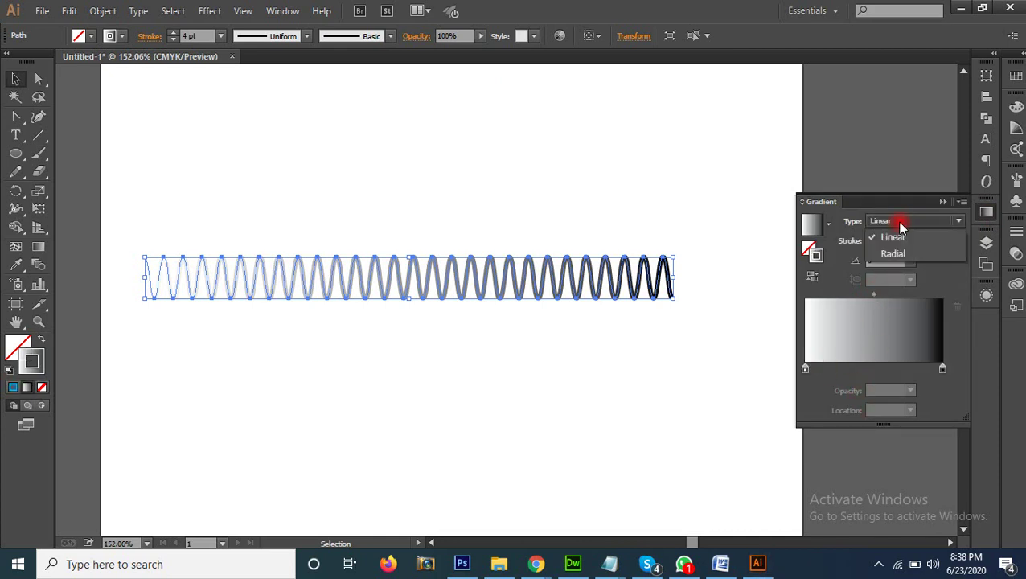
{"action": "left_click", "coordinate": [893, 237]}
{"action": "left_click", "coordinate": [885, 261]}
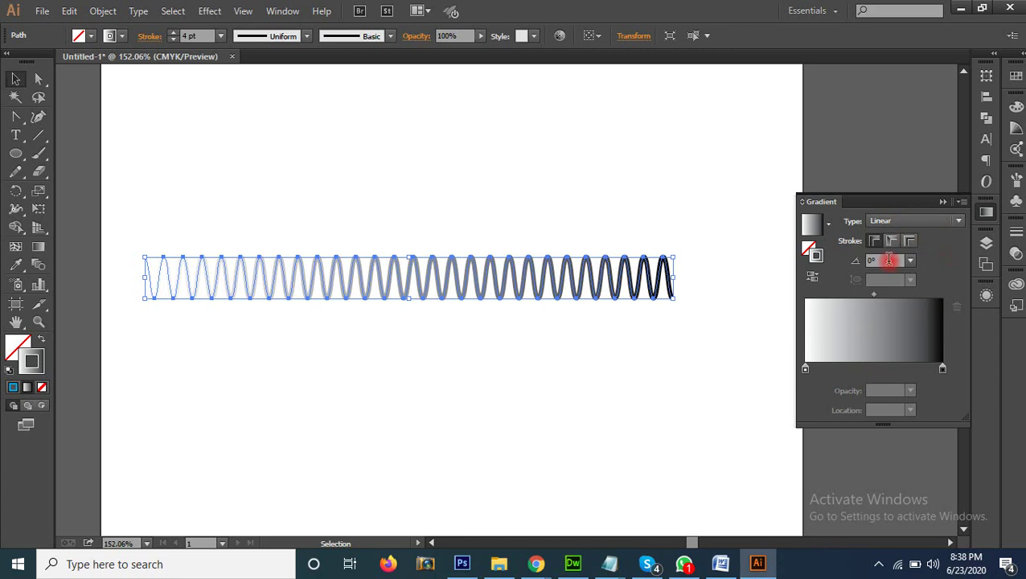
{"action": "type", "text": "90"}
{"action": "key", "text": "Return"}
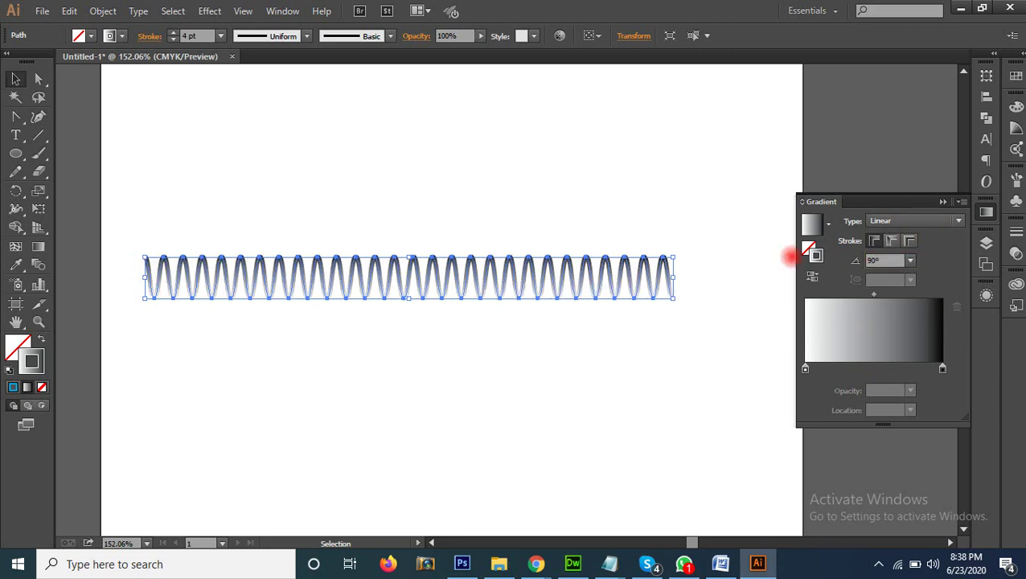
Make the stroke gradient black at both ends with a grey K 45% stop at 56.45%, and deselect the spring.
{"action": "left_click_drag", "start_coordinate": [943, 369], "coordinate": [779, 368]}
{"action": "left_click", "coordinate": [806, 370]}
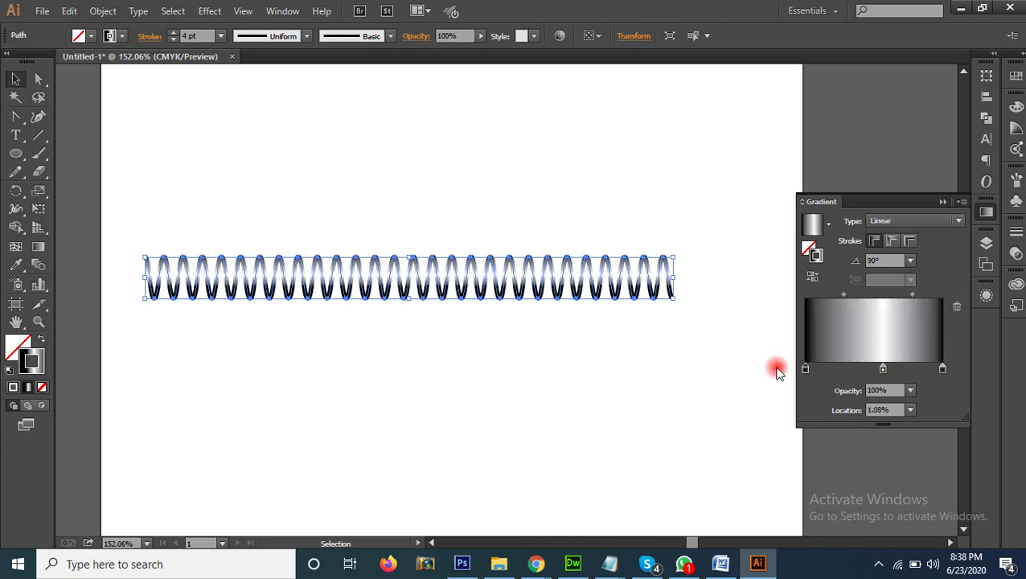
{"action": "double_click", "coordinate": [884, 370]}
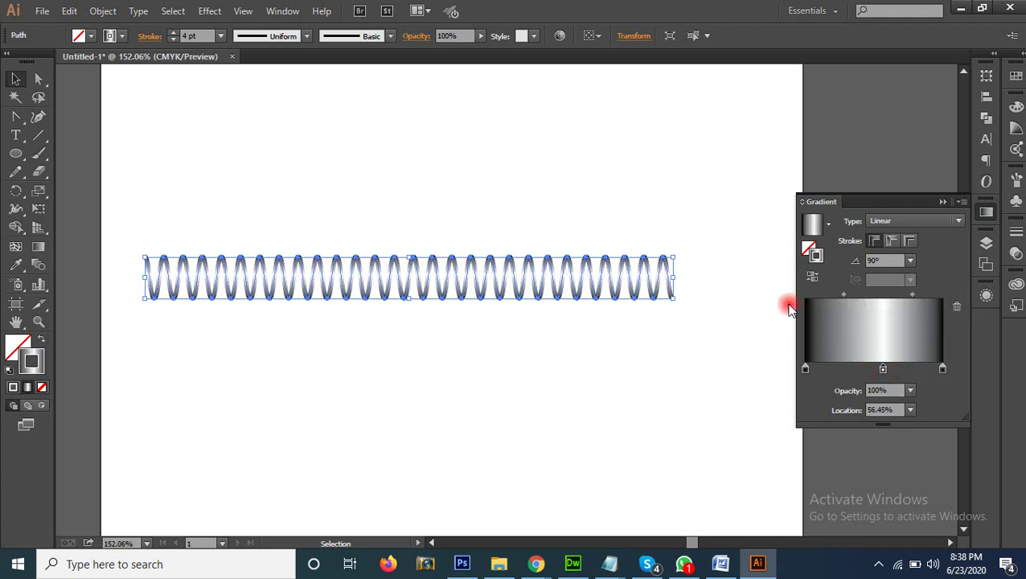
{"action": "left_click_drag", "start_coordinate": [835, 482], "coordinate": [848, 484]}
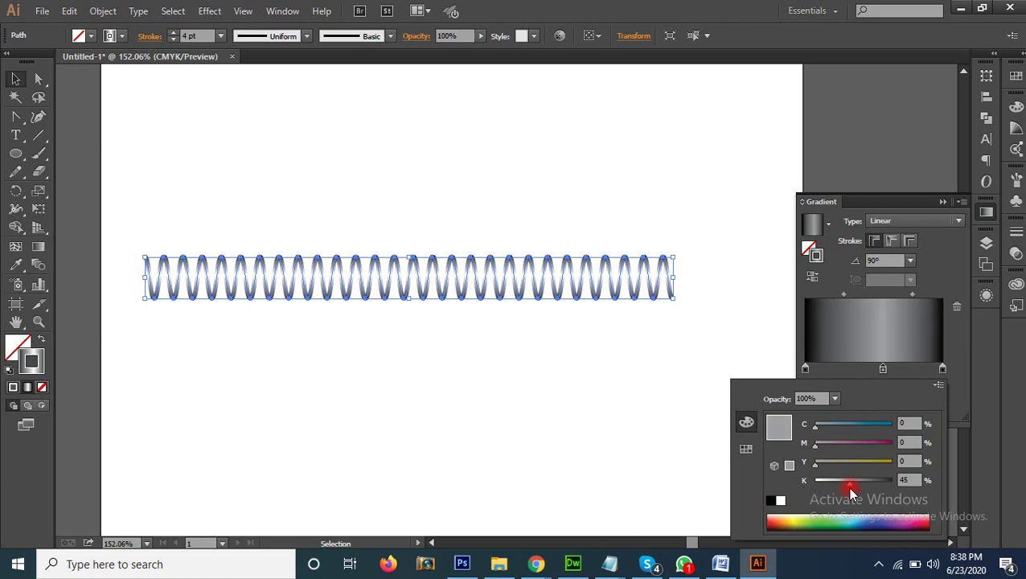
{"action": "left_click", "coordinate": [628, 369]}
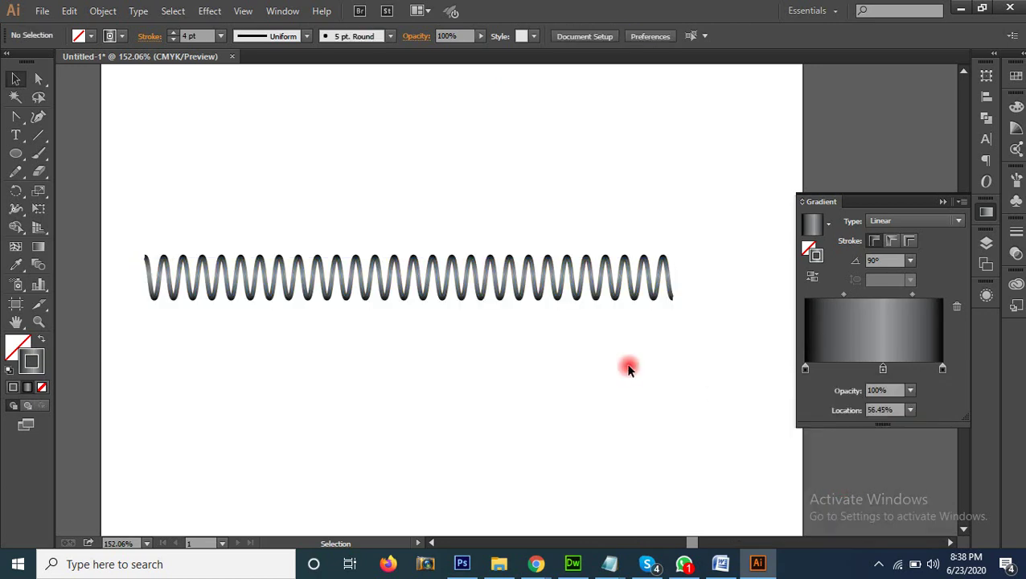
{"action": "scroll", "coordinate": [573, 385], "scroll_direction": "down", "scroll_amount": 1}
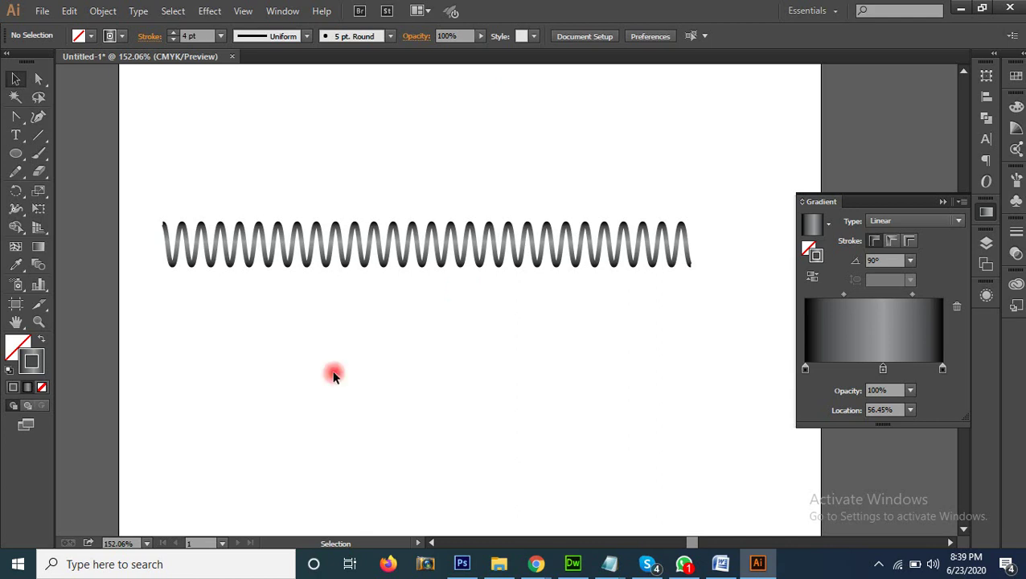
Draw a small ellipse above the spring and bring up the list of Distort & Transform effects.
{"action": "left_click", "coordinate": [15, 153]}
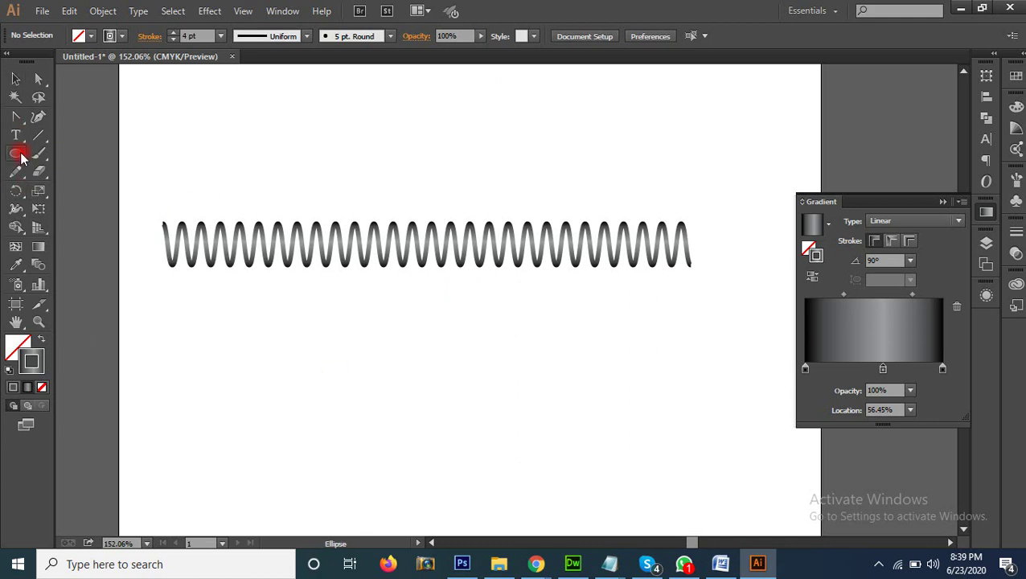
{"action": "left_click_drag", "start_coordinate": [235, 123], "coordinate": [309, 175]}
{"action": "left_click", "coordinate": [206, 13]}
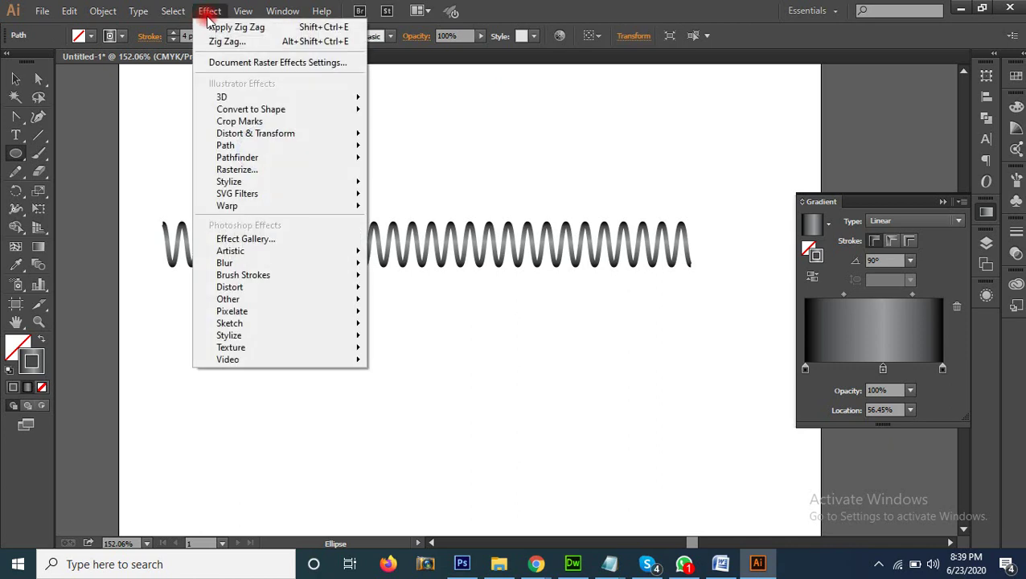
{"action": "mouse_move", "coordinate": [268, 139]}
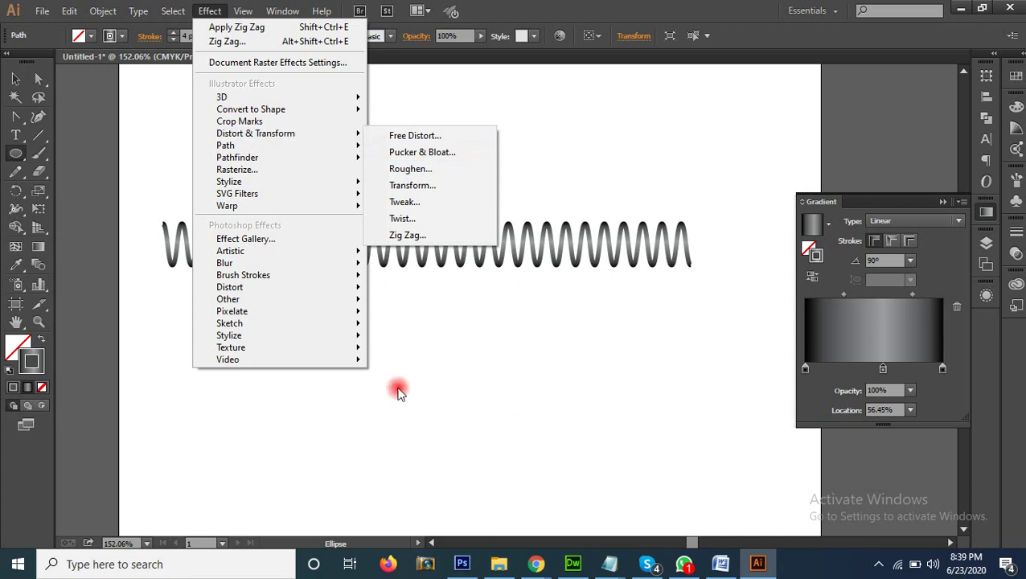
Switch to Chrome, load youtube.com in a new tab, and close it in favour of the YouTube Studio channel videos tab.
{"action": "left_click", "coordinate": [536, 564]}
{"action": "left_click", "coordinate": [455, 483]}
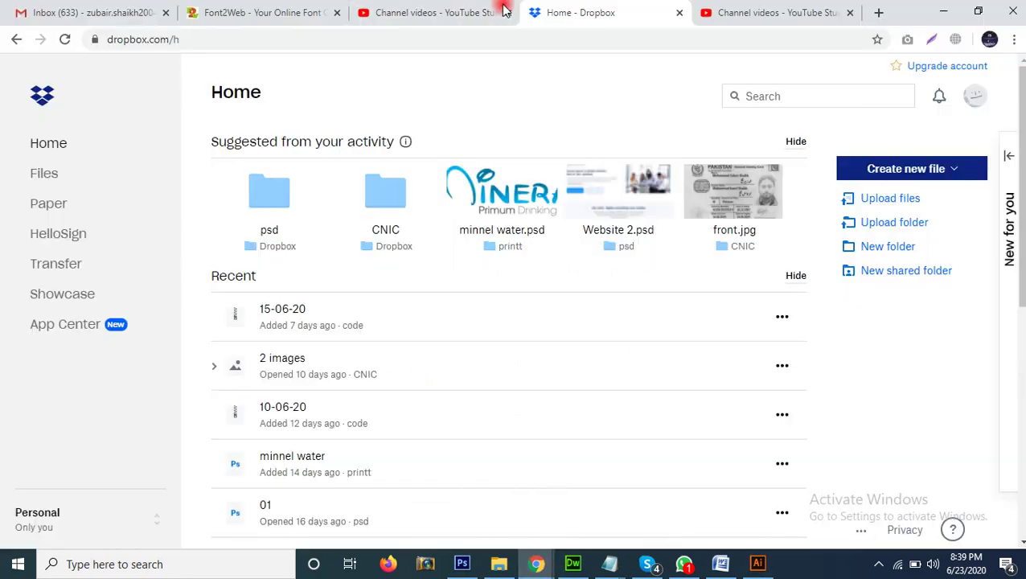
{"action": "left_click", "coordinate": [878, 13]}
{"action": "type", "text": "you"}
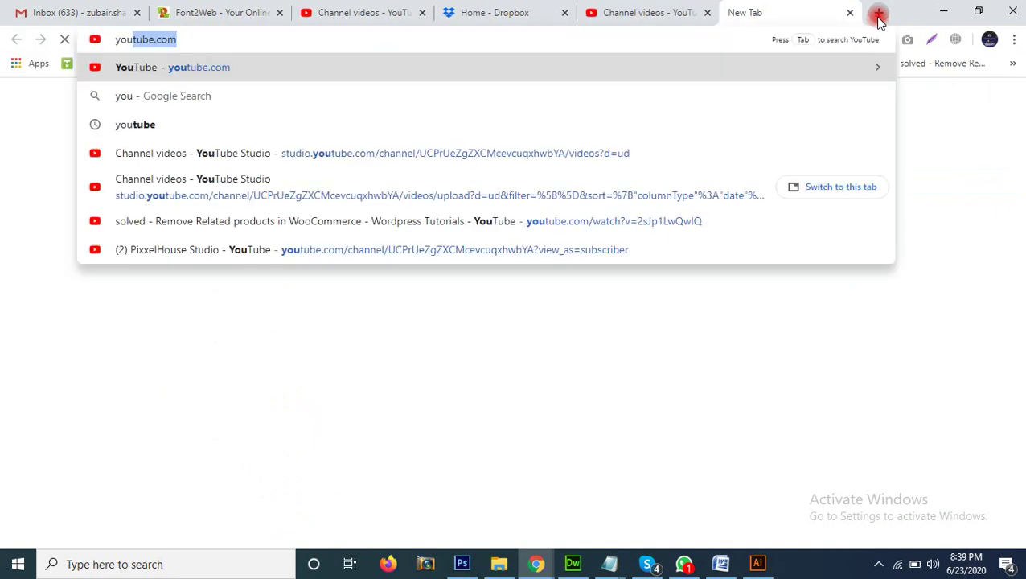
{"action": "key", "text": "Return"}
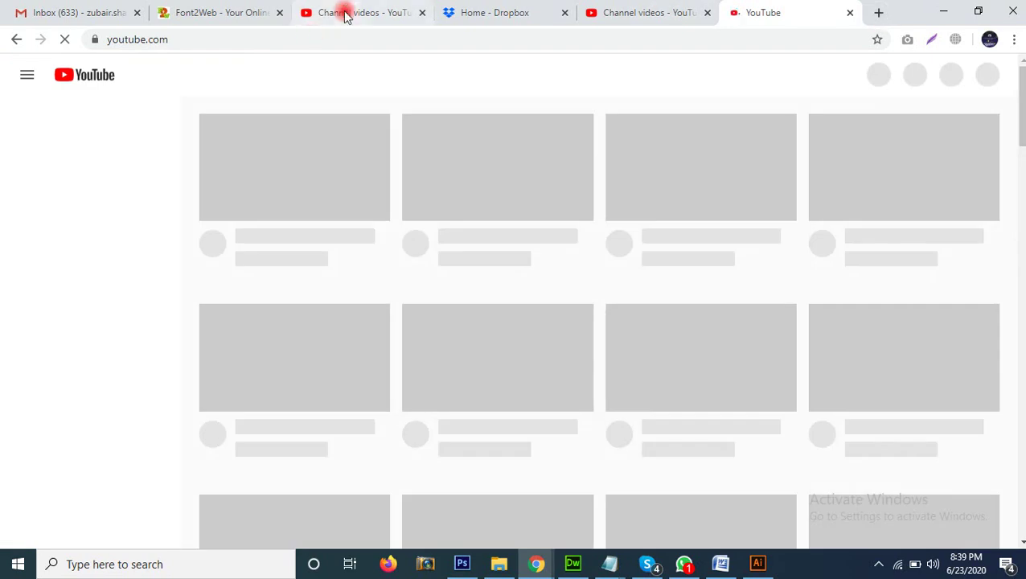
{"action": "left_click", "coordinate": [346, 12]}
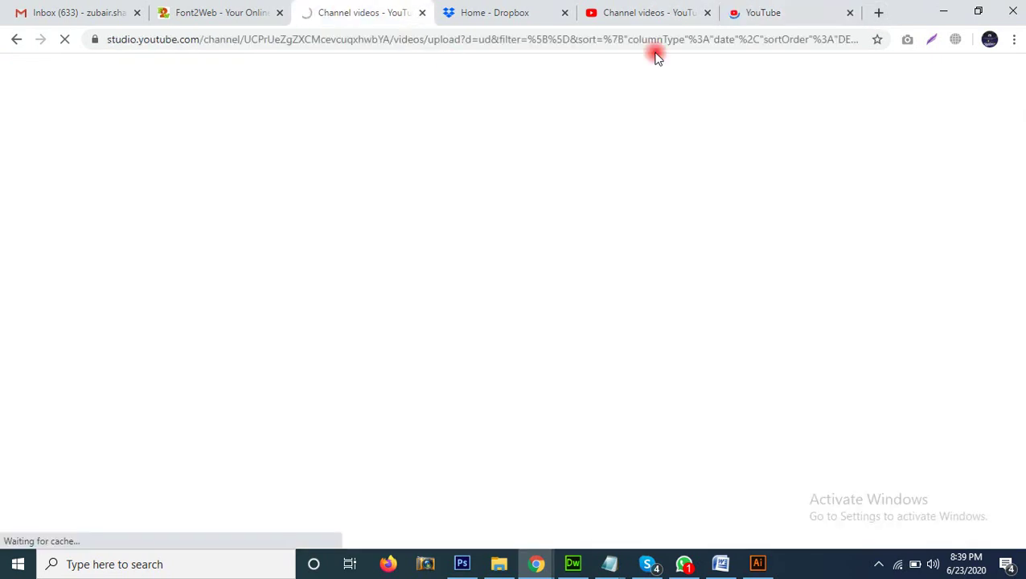
{"action": "left_click", "coordinate": [850, 12]}
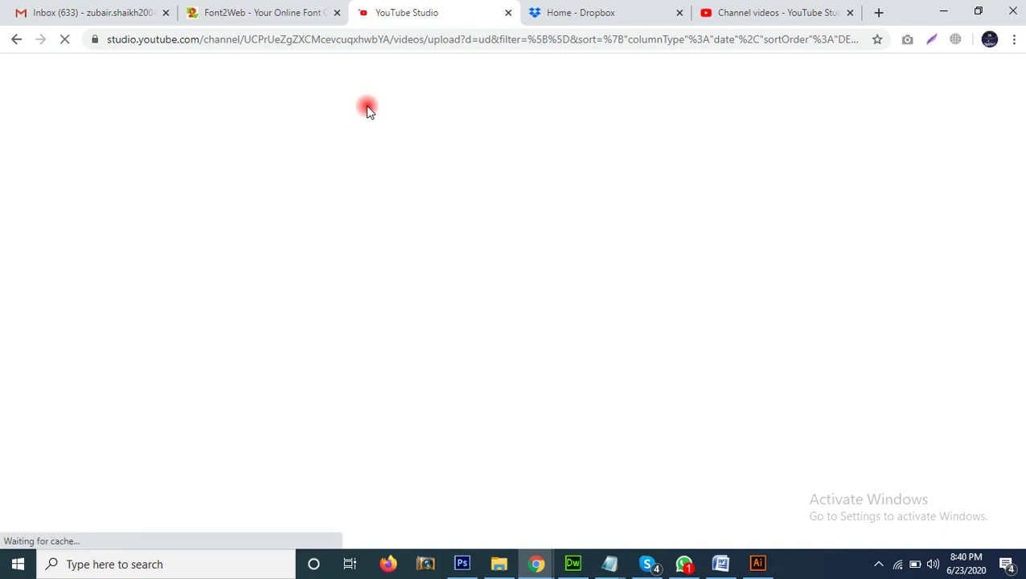
{"action": "left_click", "coordinate": [879, 564]}
{"action": "left_click", "coordinate": [867, 503]}
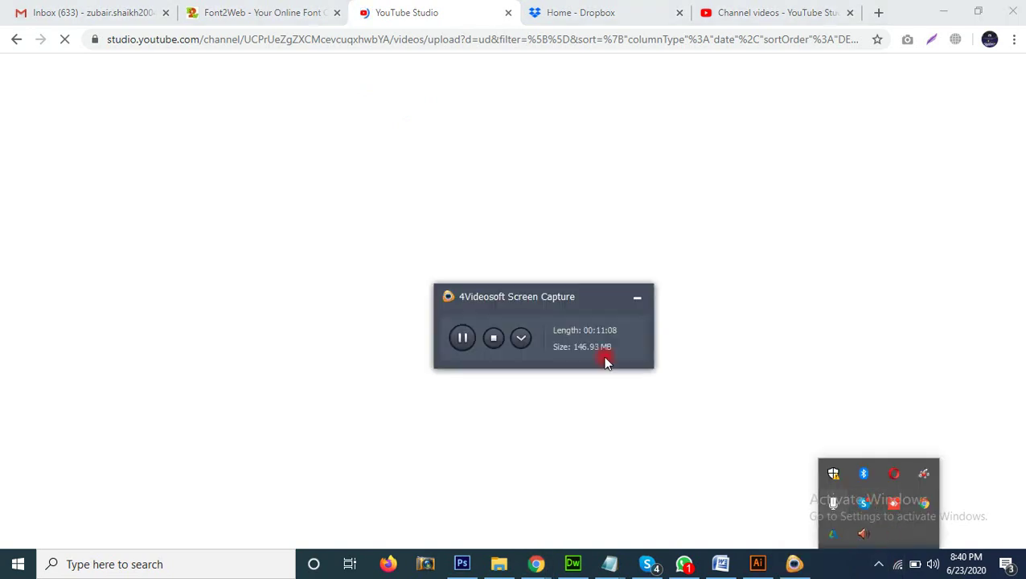